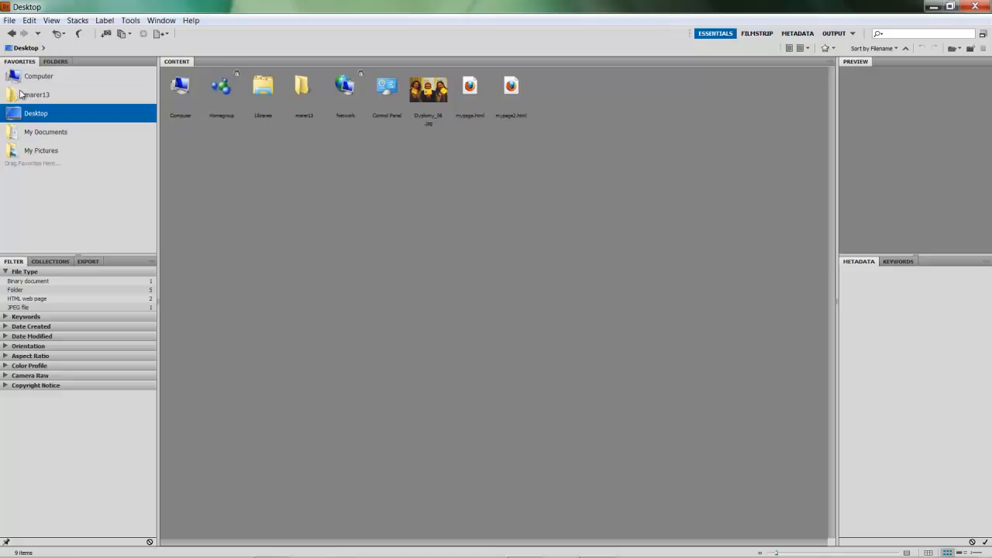
- In the General preferences, set the user interface brightness to full black and darken the image backdrop to dark grey
left_click(31, 21)
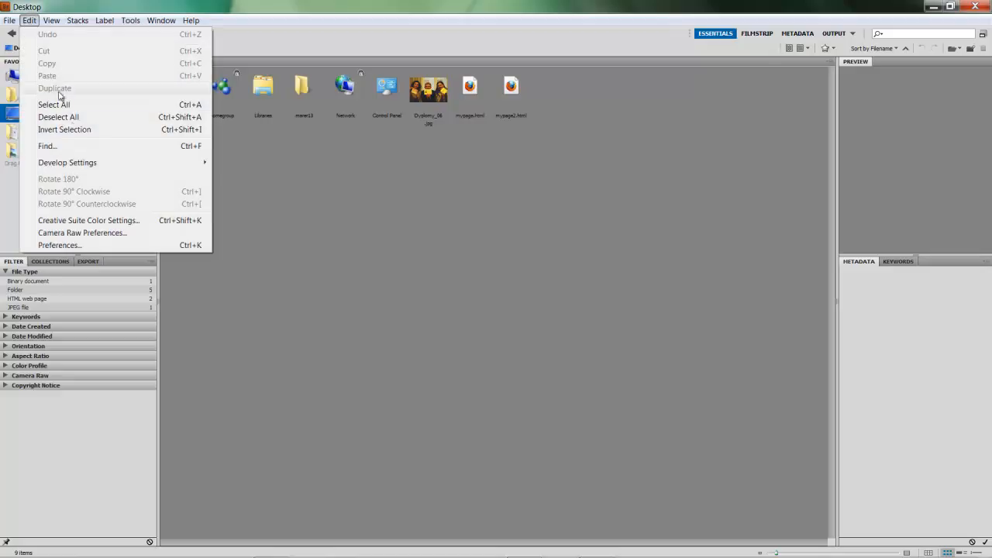
left_click(59, 245)
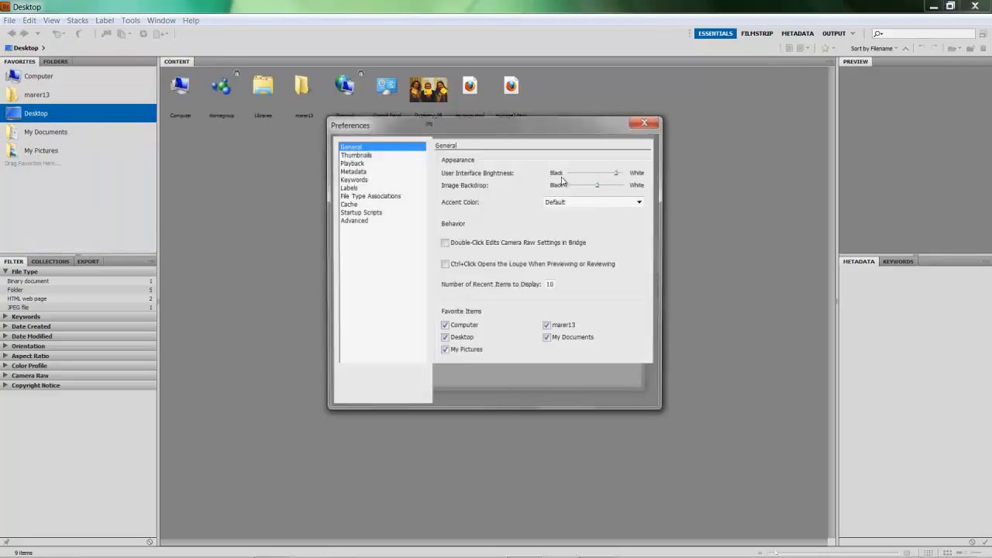
left_click_drag(490, 127, 461, 126)
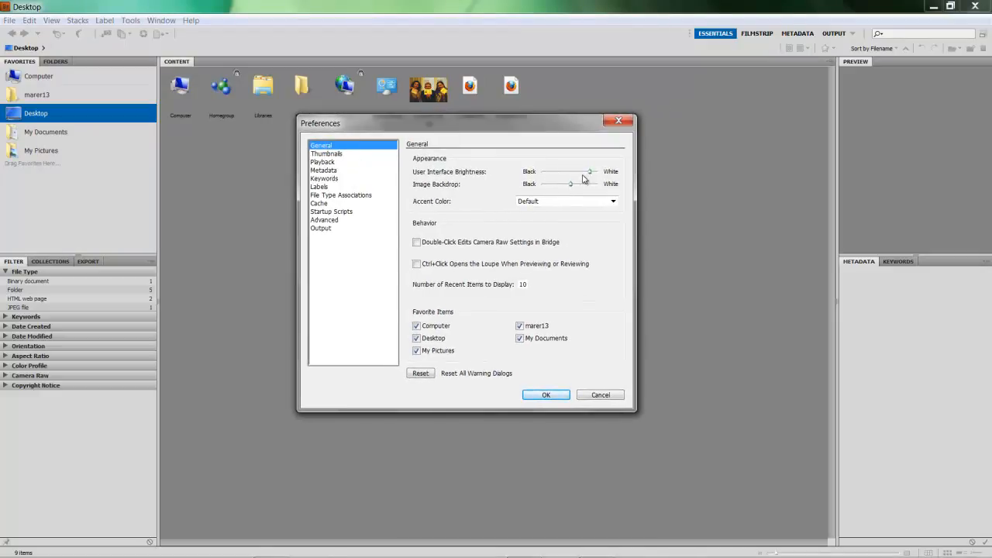
left_click_drag(590, 173, 552, 176)
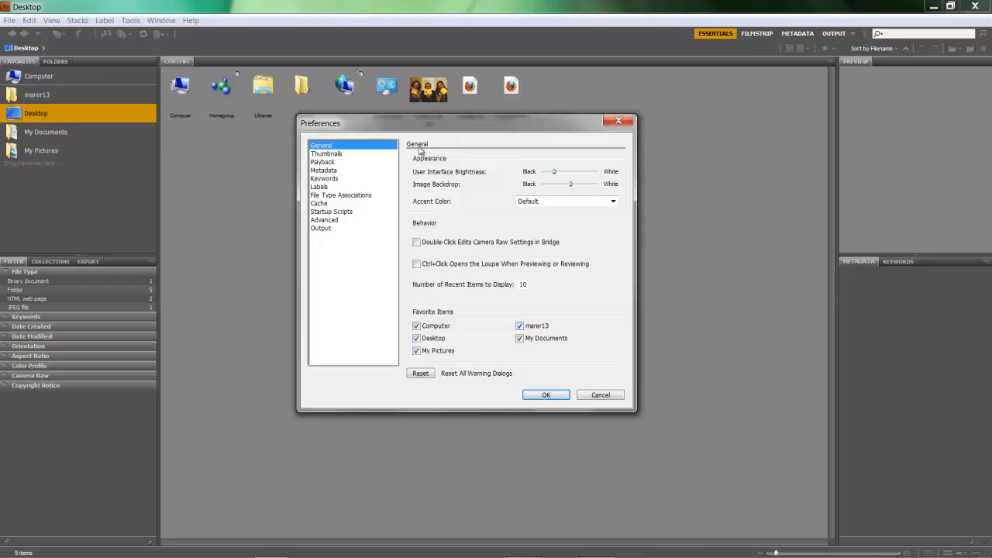
mouse_move(555, 175)
left_mouse_down()
mouse_move(573, 176)
mouse_move(542, 176)
left_mouse_up()
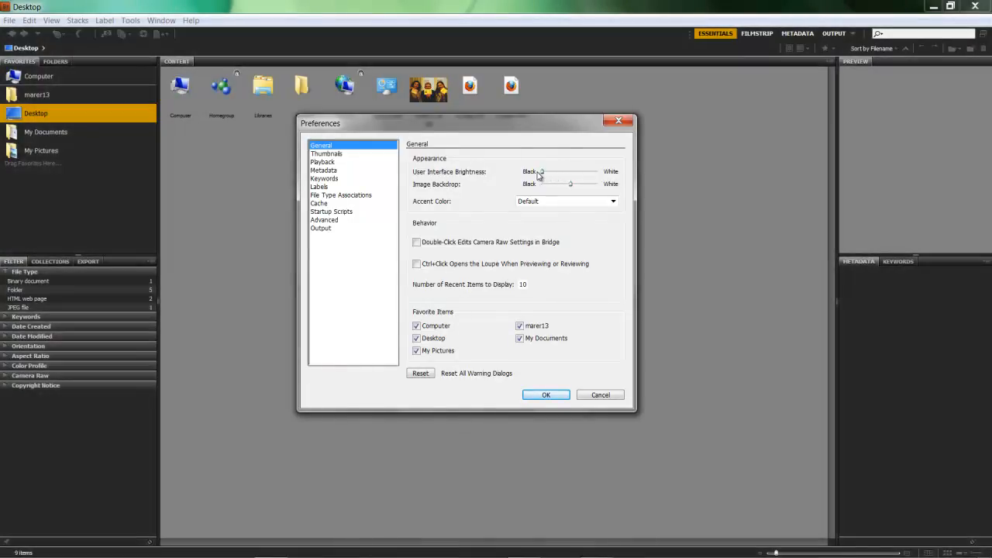
left_click_drag(571, 186, 552, 189)
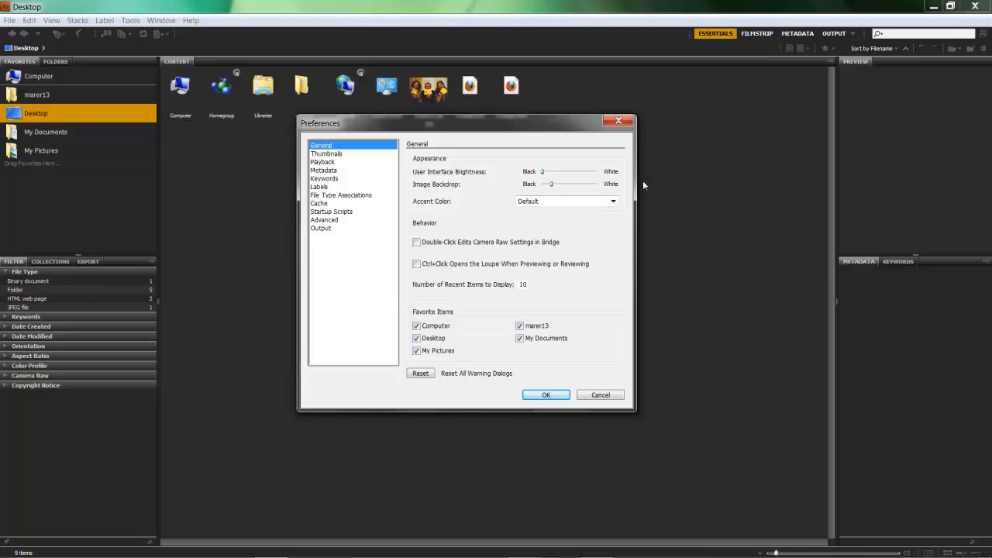
- Set the accent color to Ruby and apply the preferences
left_click(614, 202)
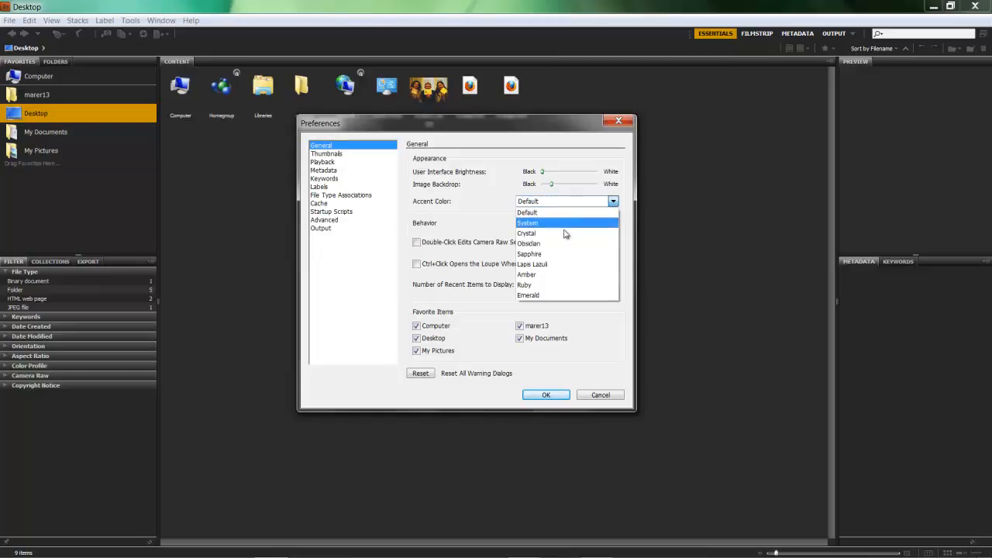
left_click(549, 284)
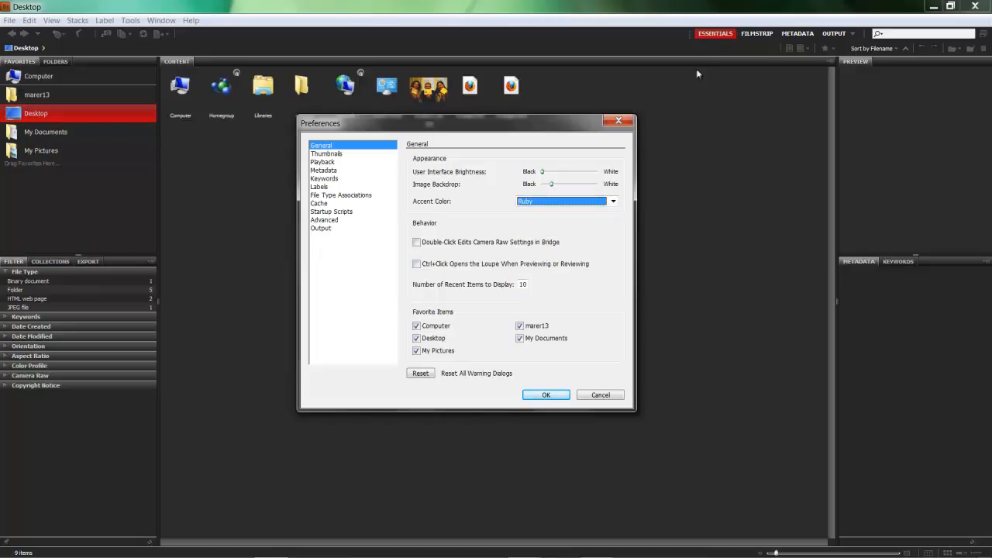
left_click(417, 325)
left_click(417, 325)
left_click(546, 395)
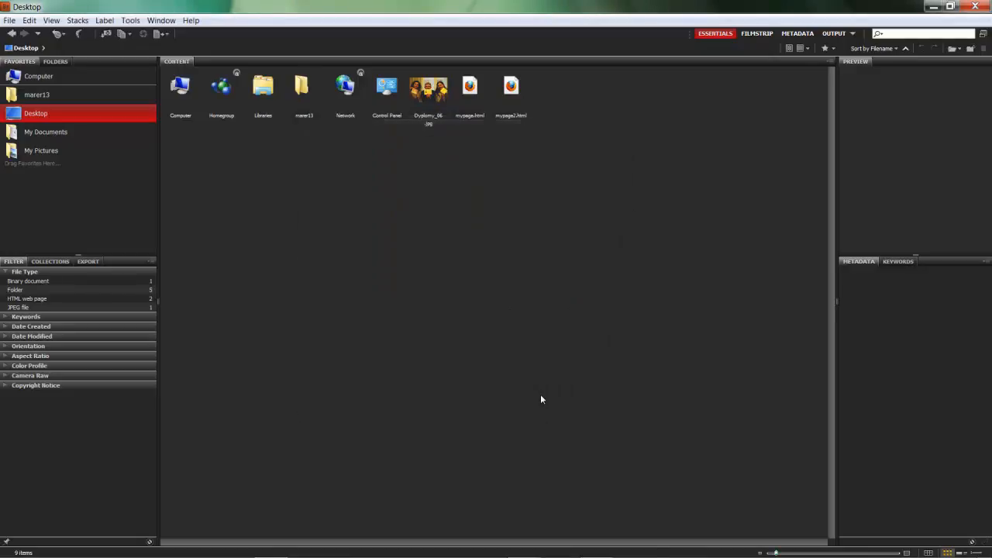
- Open the folder "04 - Walia" inside the 2011 folder of My Pictures
left_click(55, 62)
left_click(5, 71)
left_click(21, 62)
left_click(34, 151)
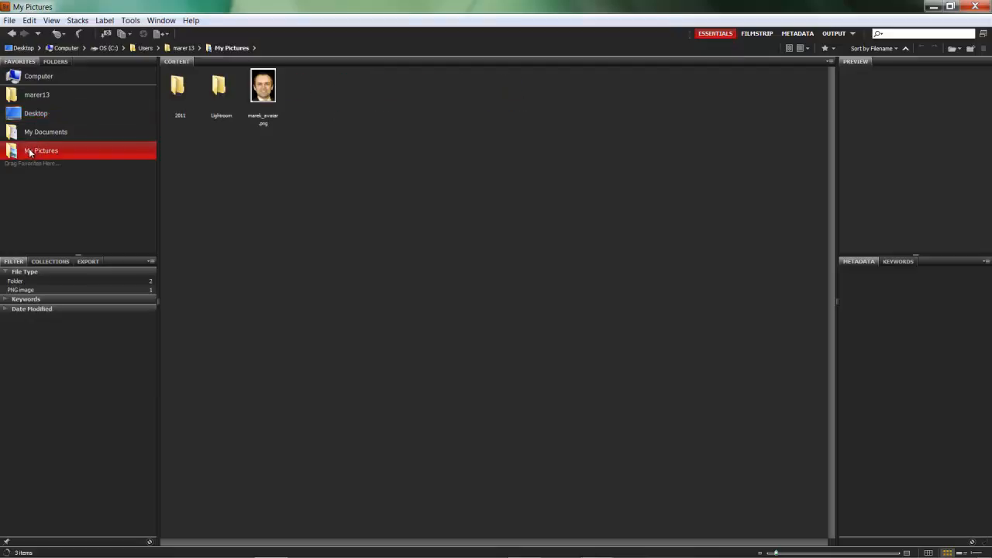
double_click(177, 88)
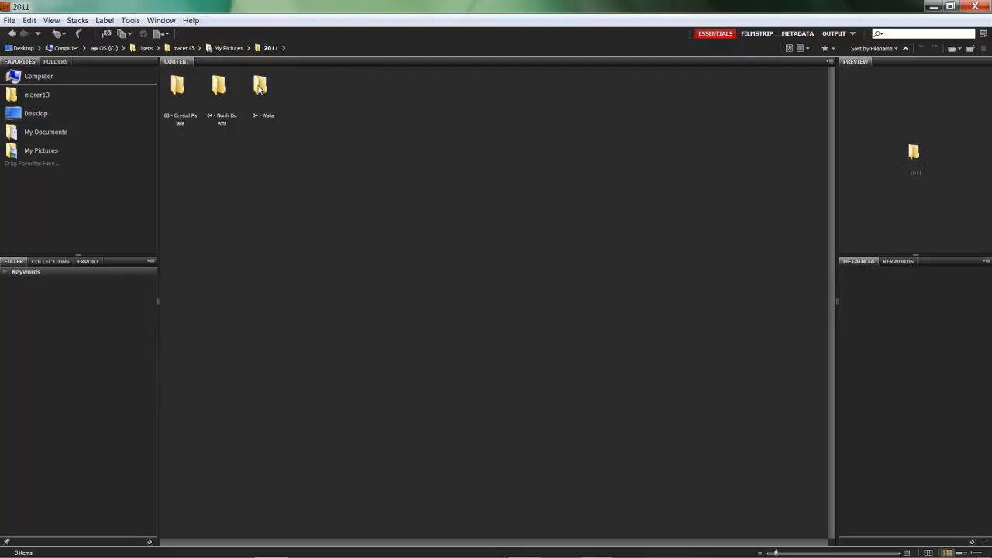
double_click(261, 89)
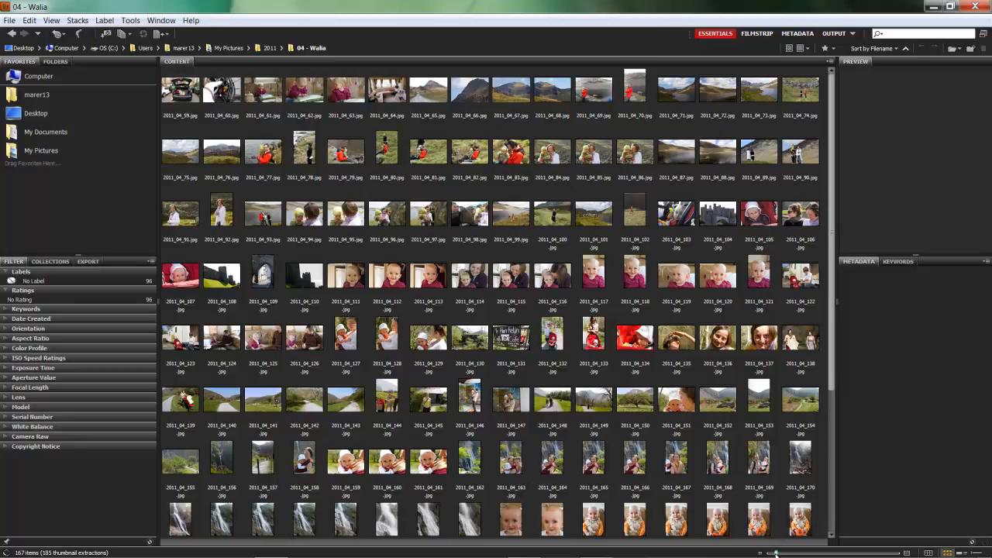
- Enlarge the content thumbnails until five fit per row, and widen the preview and metadata area
left_click_drag(776, 554, 797, 553)
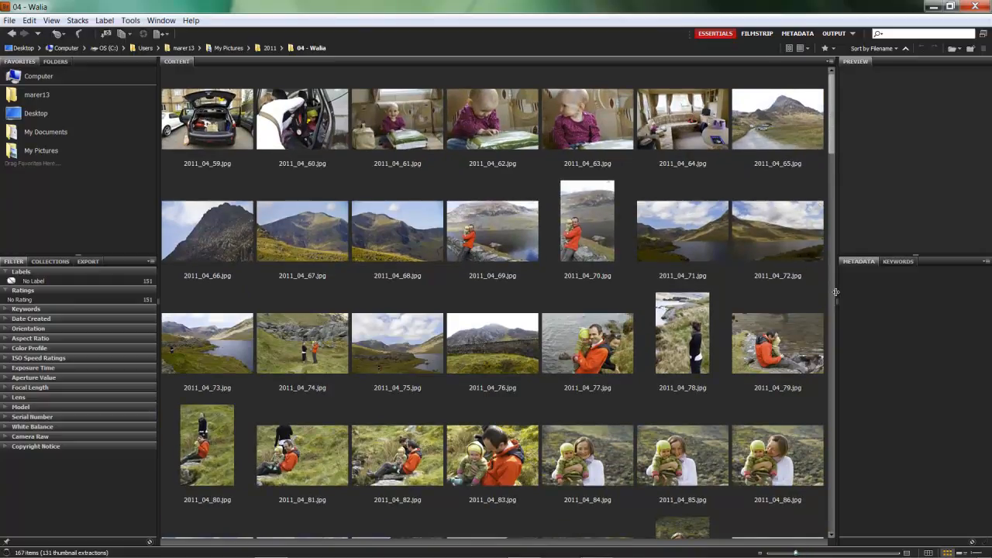
left_click_drag(834, 291, 789, 294)
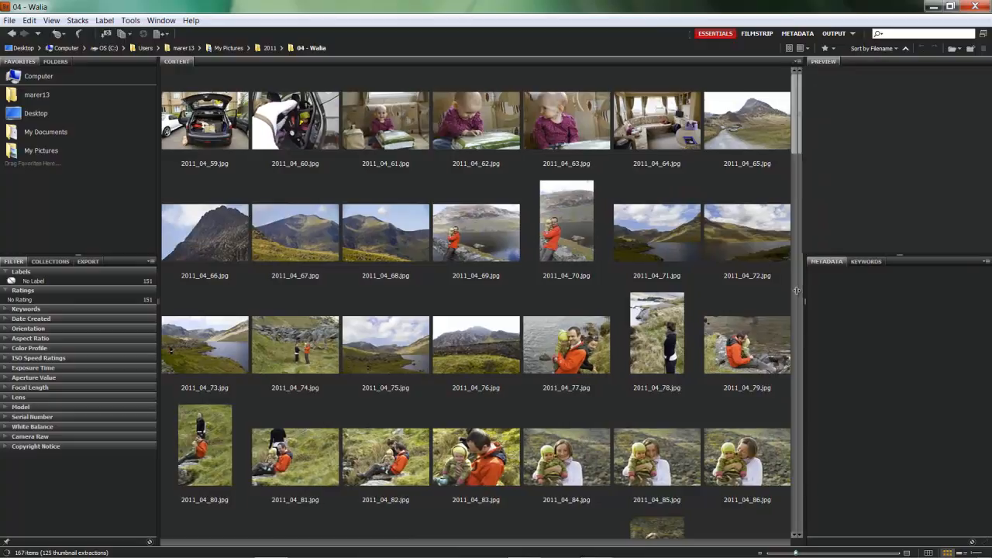
left_click(797, 553)
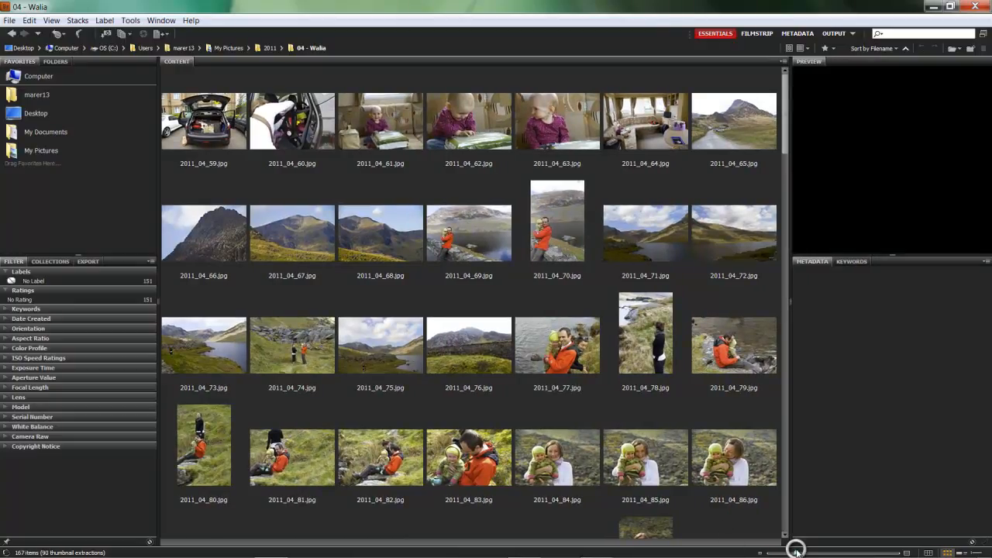
left_click_drag(797, 553, 808, 553)
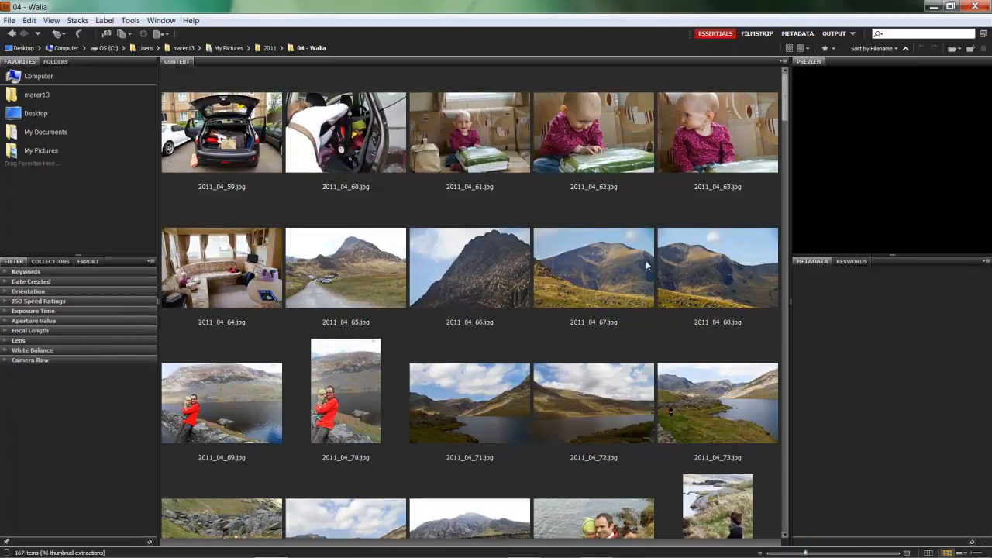
- Select 2011_04_67.jpg and examine its file properties and camera data, keeping the current Windows color scheme when asked
left_click(586, 269)
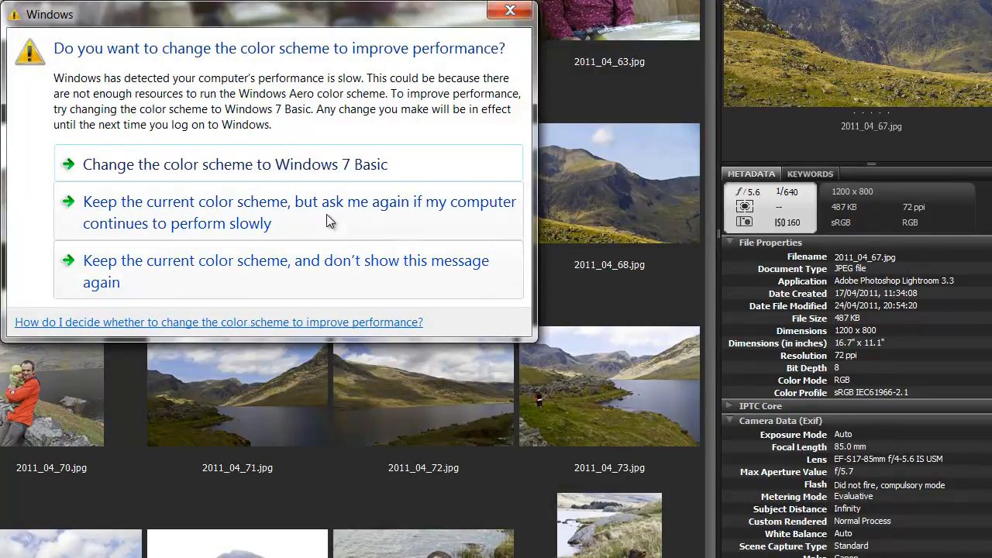
left_click(329, 260)
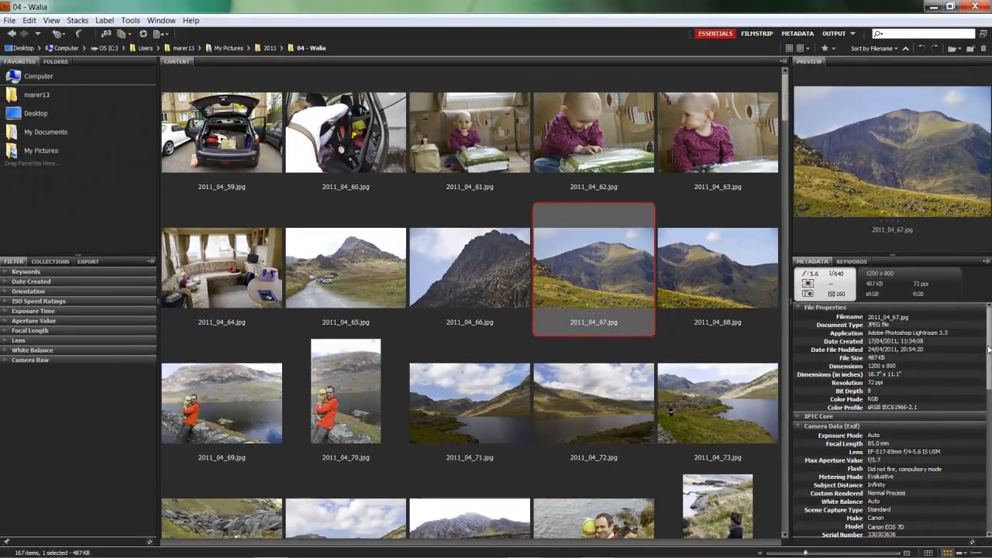
scroll(989, 335, "down", 4)
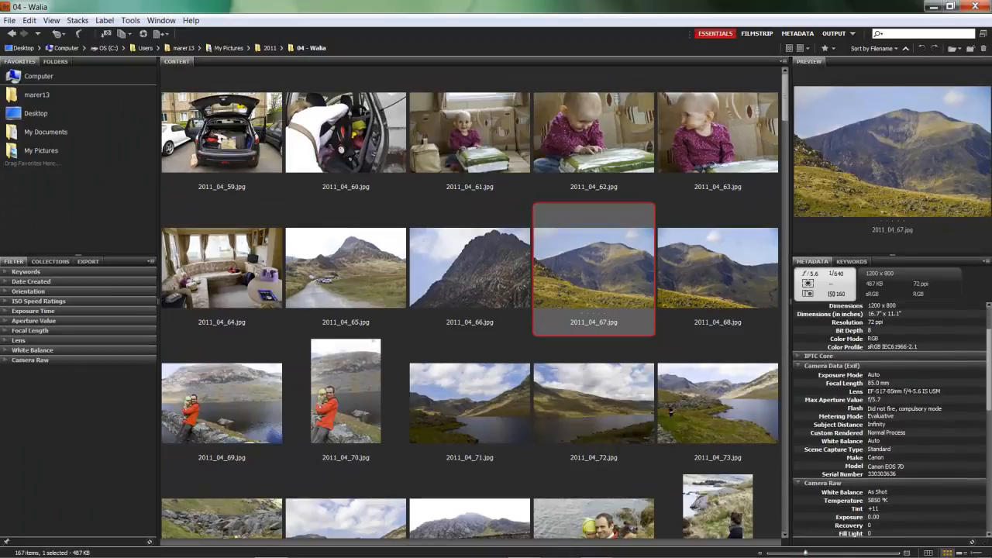
scroll(892, 388, "down", 1)
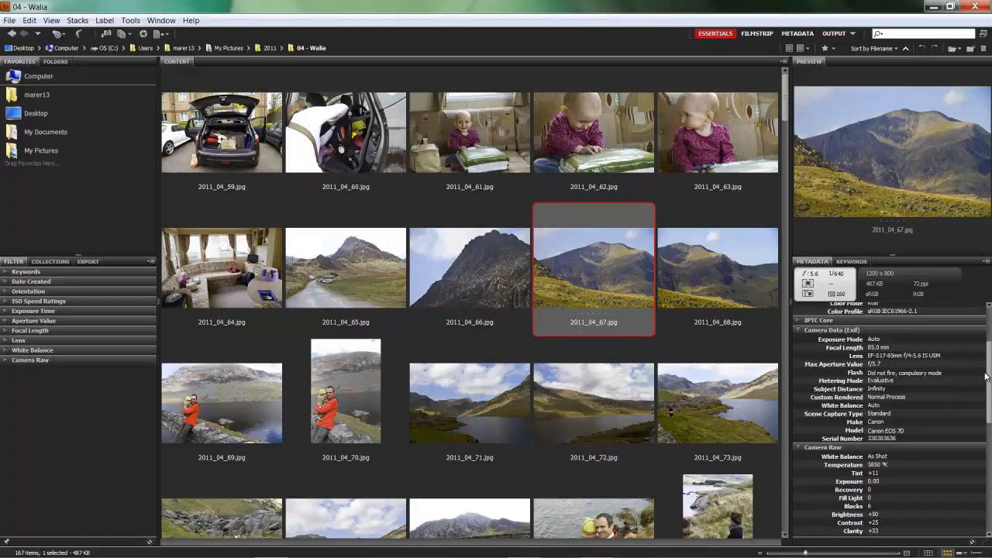
scroll(946, 403, "down", 3)
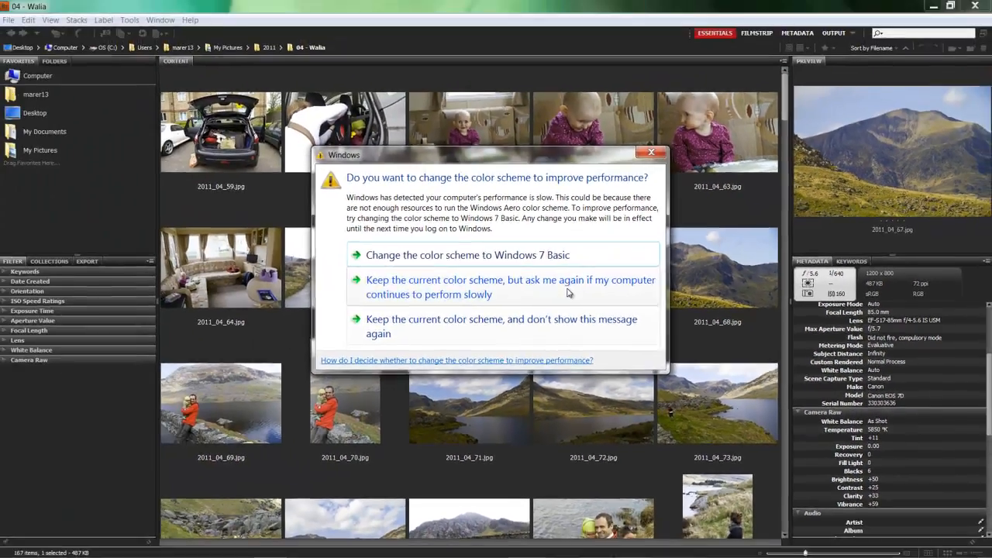
left_click(385, 216)
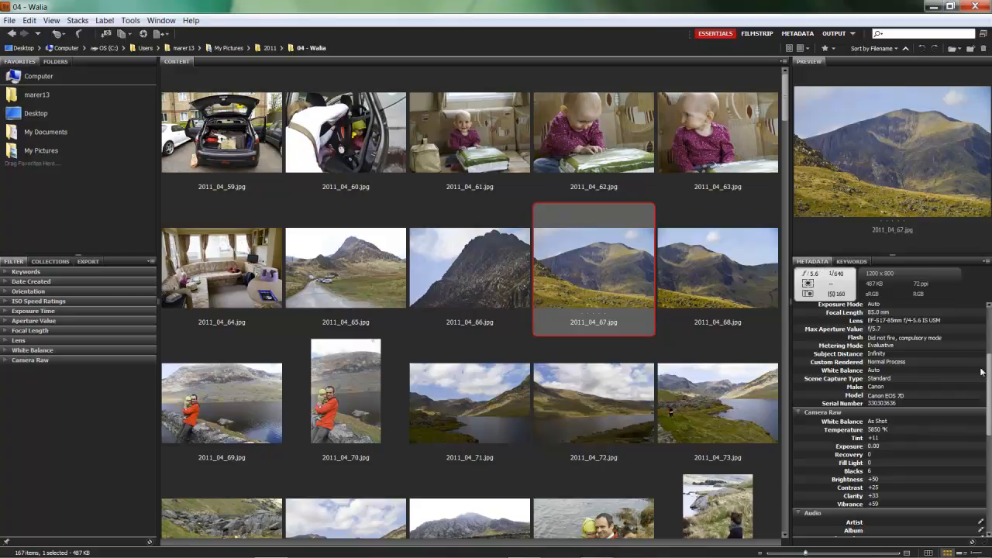
- Examine the Camera Raw, Audio, Video and DICOM metadata sections of 2011_04_67.jpg and return to its file properties
left_click_drag(990, 380, 990, 399)
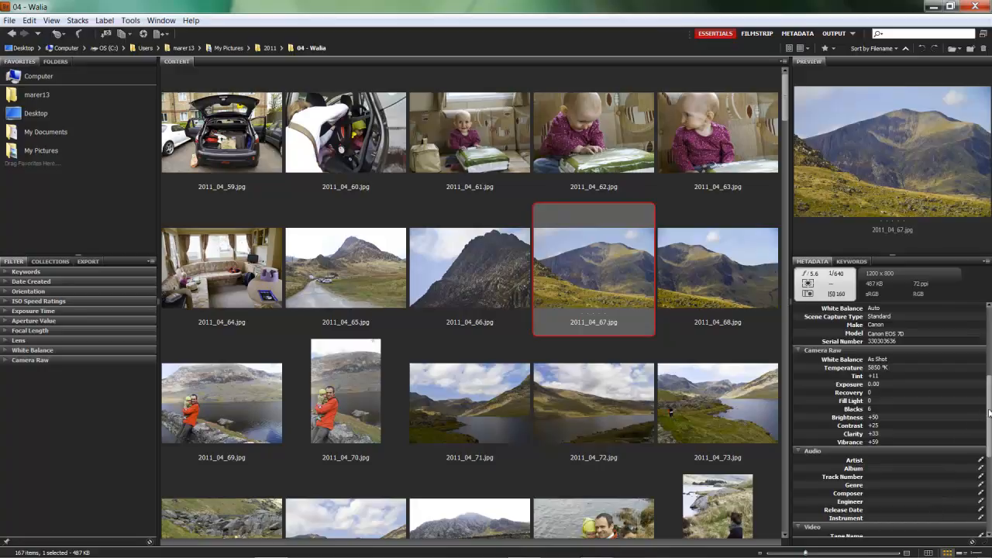
left_click_drag(989, 412, 990, 344)
scroll(918, 392, "down", 5)
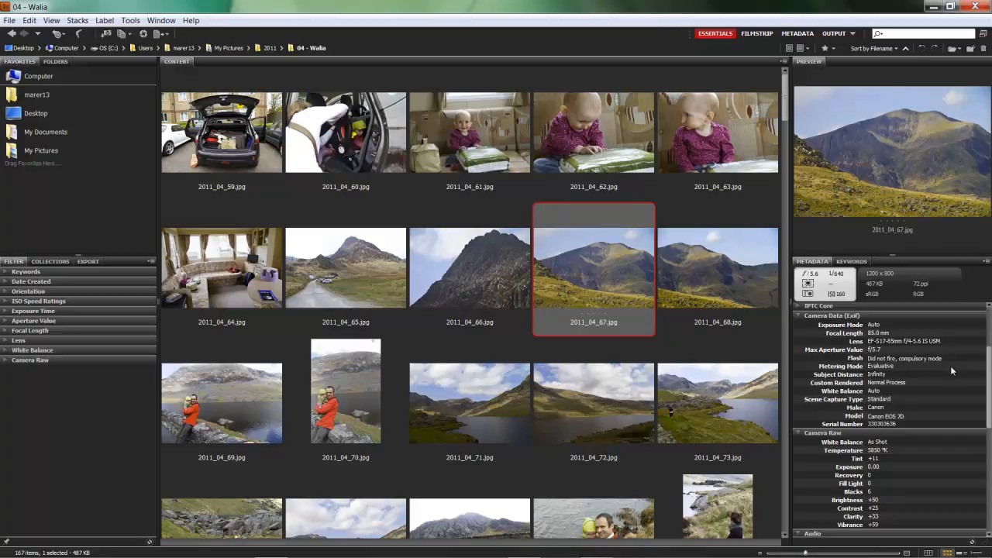
scroll(990, 355, "down", 3)
scroll(991, 355, "down", 9)
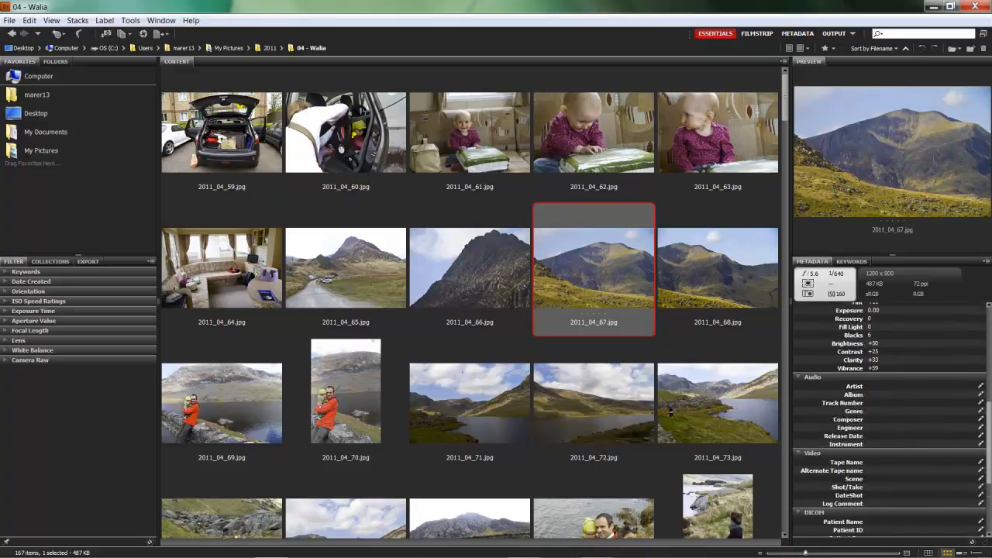
left_click_drag(990, 459, 990, 466)
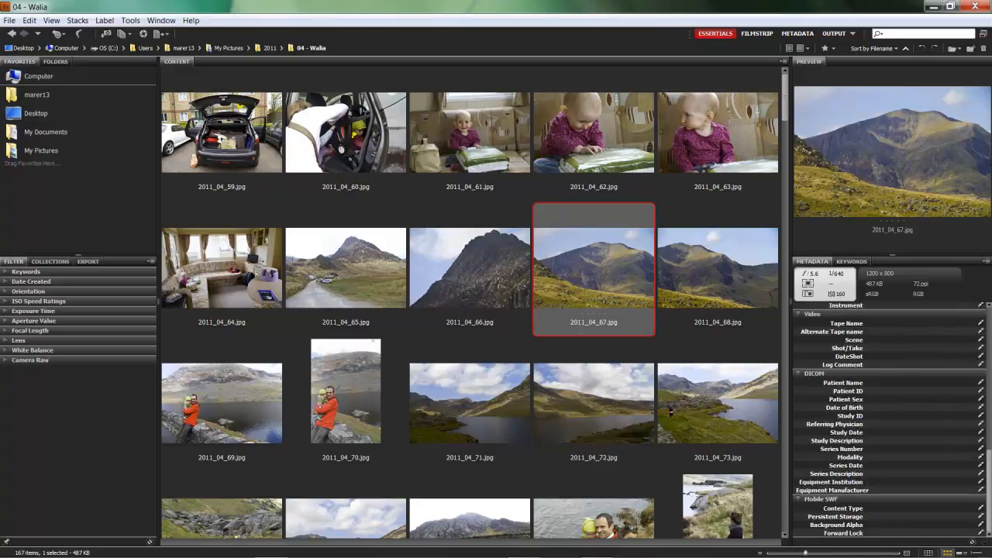
scroll(956, 445, "up", 5)
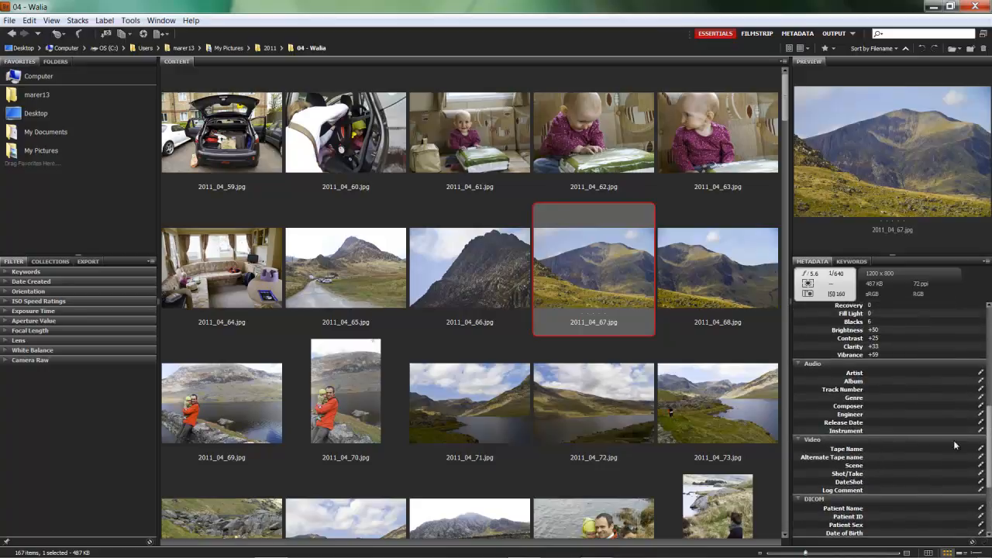
left_click_drag(989, 432, 990, 309)
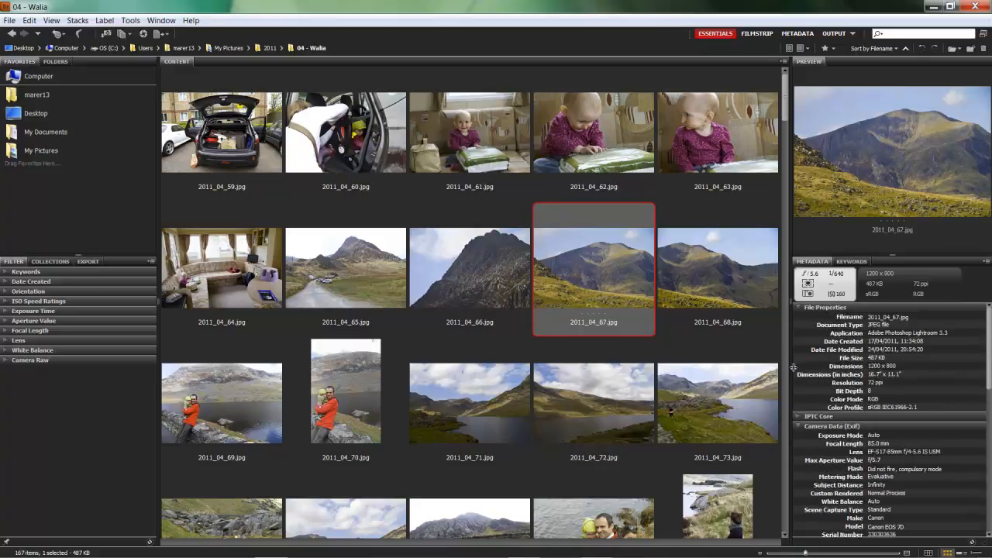
- Expand the IPTC Core metadata and add the keywords "wales, north wales, uk" to all photos in the folder
left_click(798, 418)
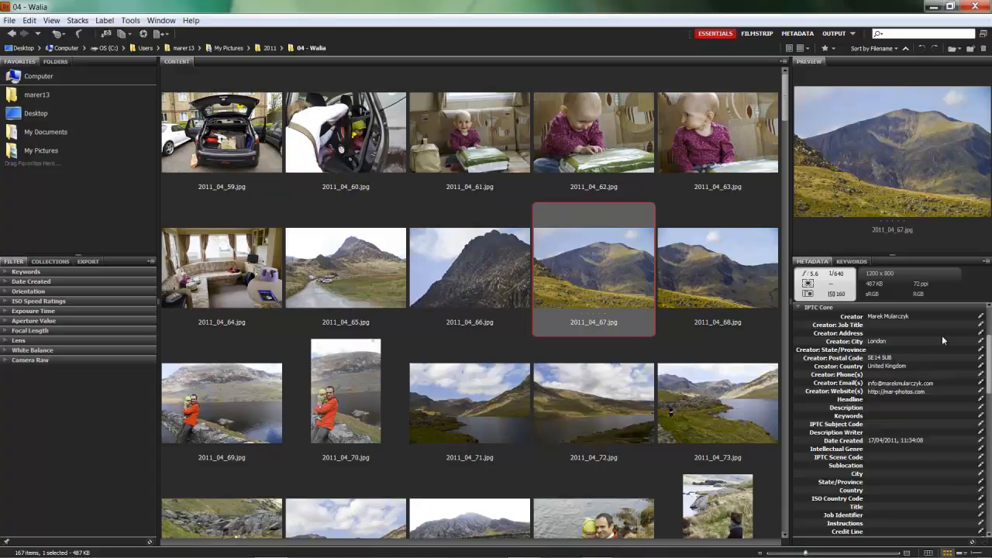
left_click(876, 416)
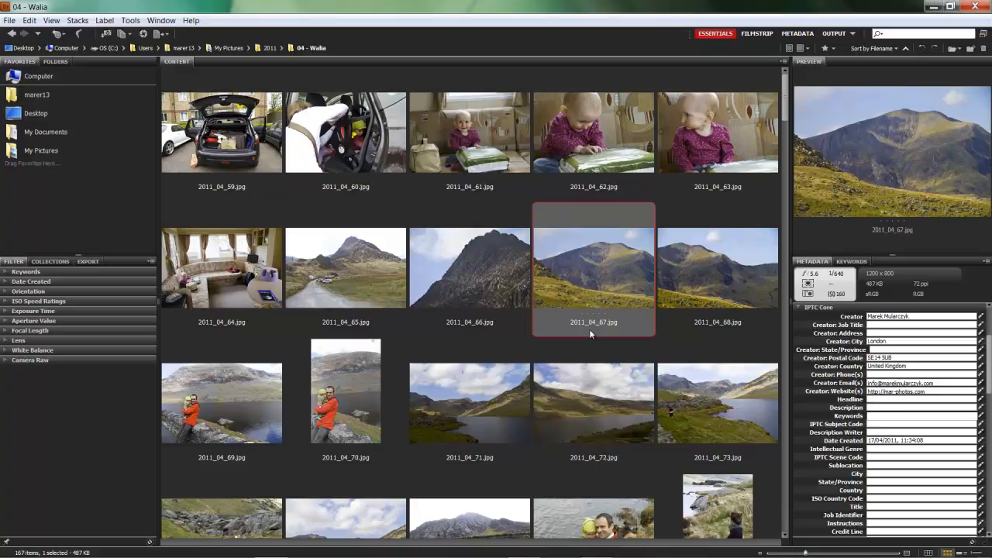
left_click(469, 285)
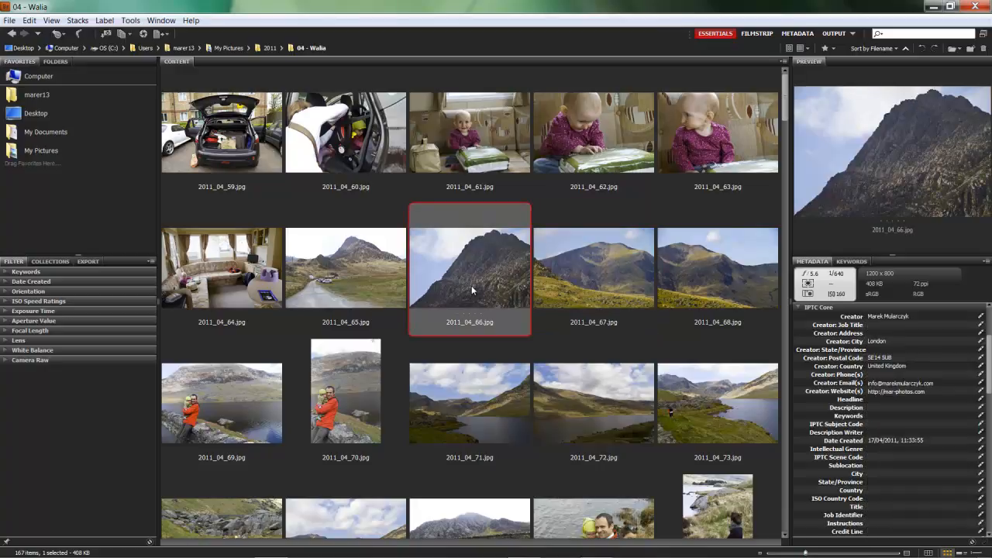
key("ctrl+a")
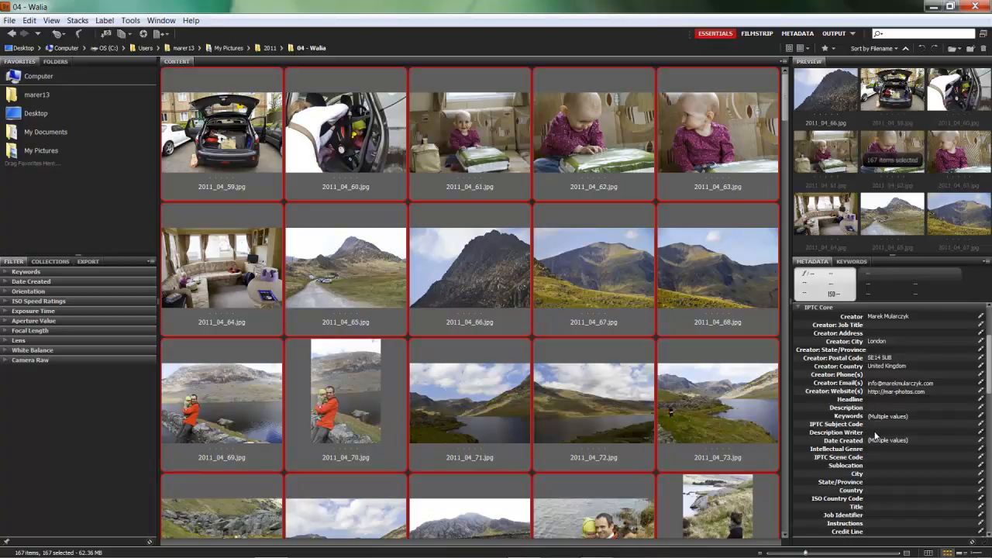
left_click(918, 416)
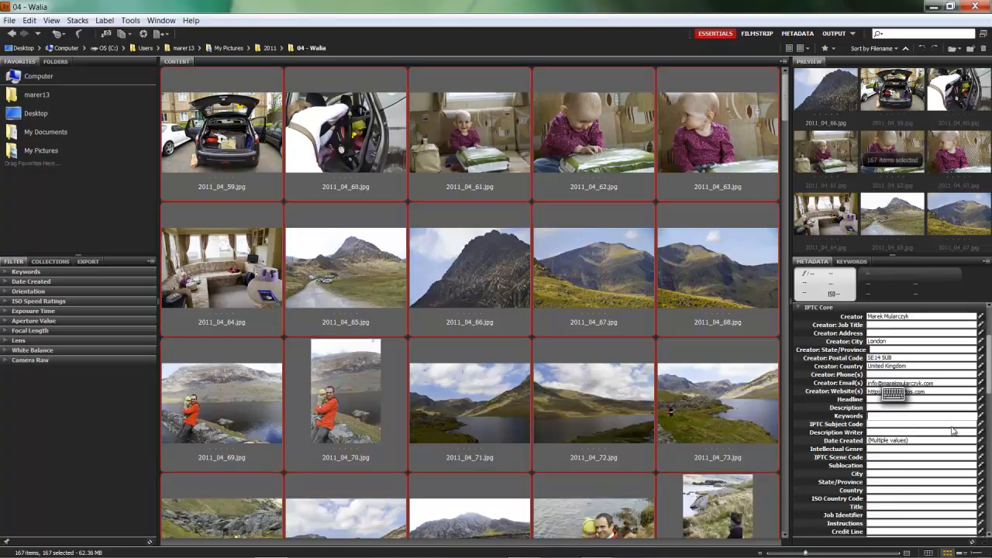
type("wales")
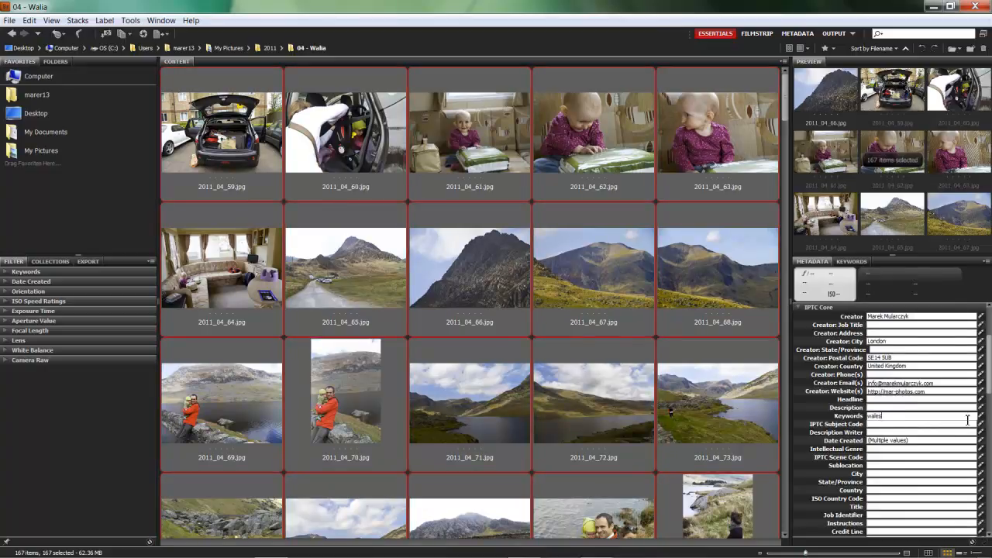
type(", north wales, uk")
key("Return")
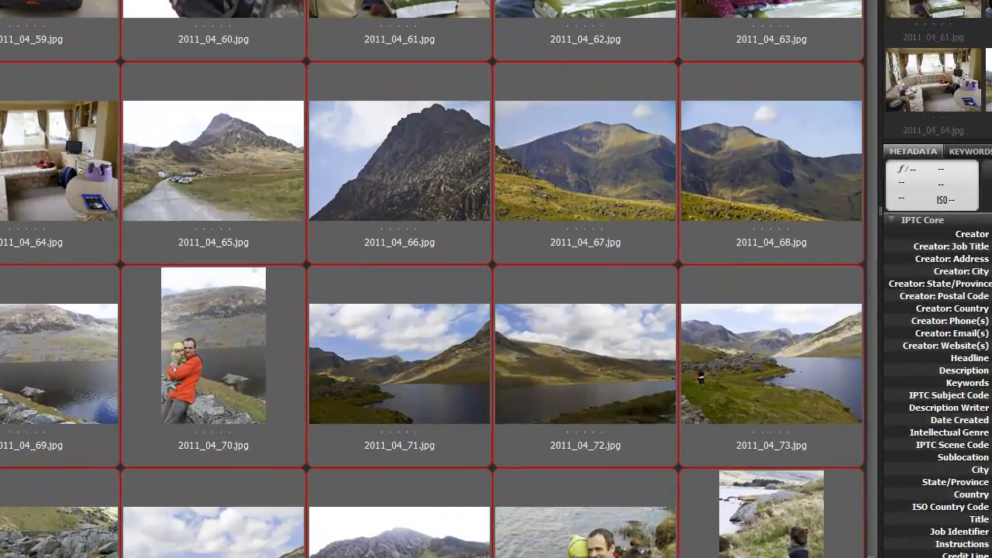
- Apply the metadata changes to all selected photos and check their assigned keywords
left_click(52, 167)
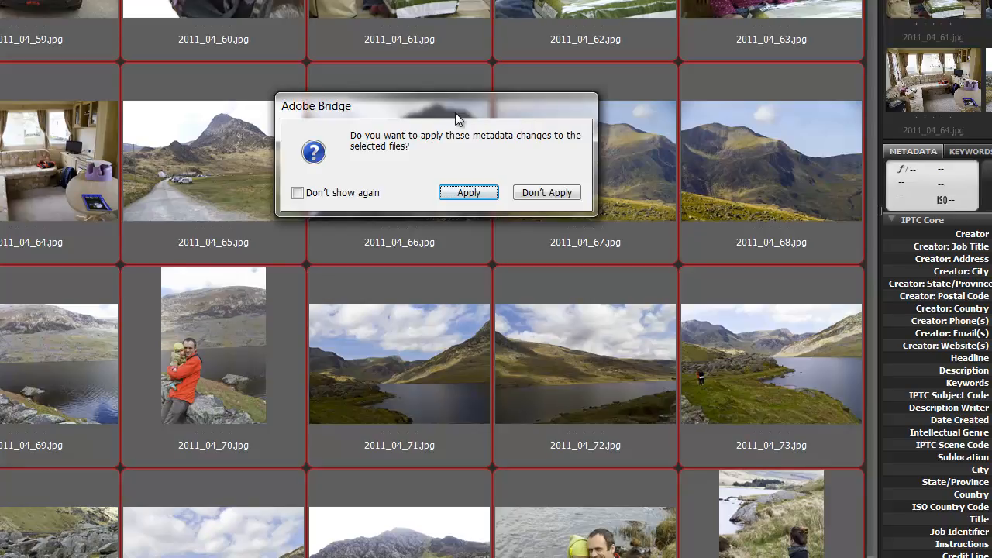
left_click(469, 193)
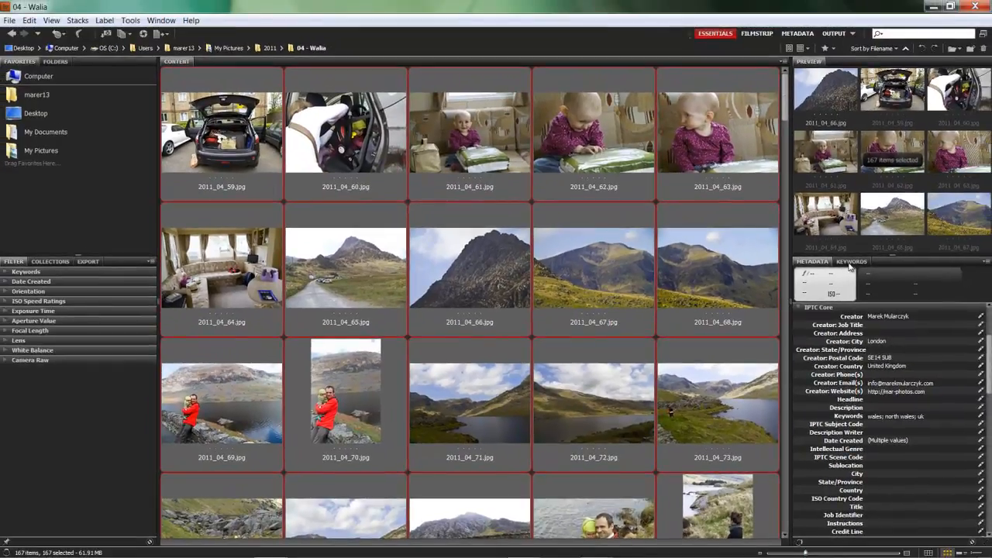
left_click(852, 262)
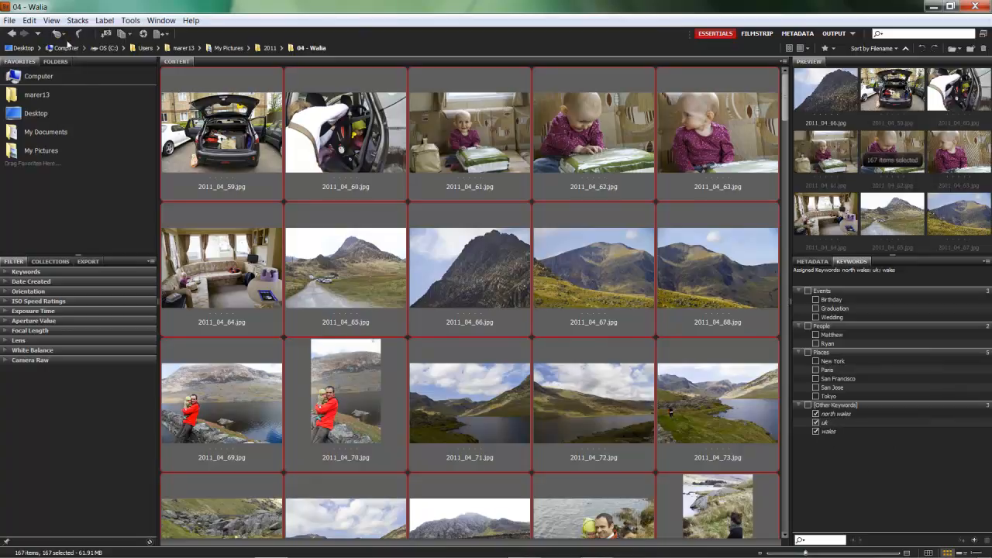
- Deselect all photos, then select only 2011_04_66.jpg to check its assigned keywords
left_click(30, 20)
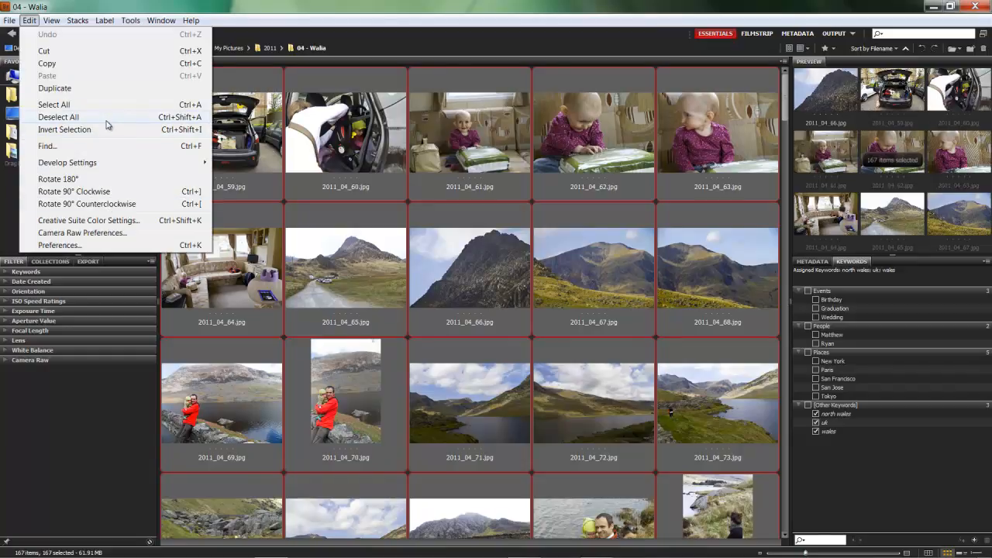
left_click(83, 118)
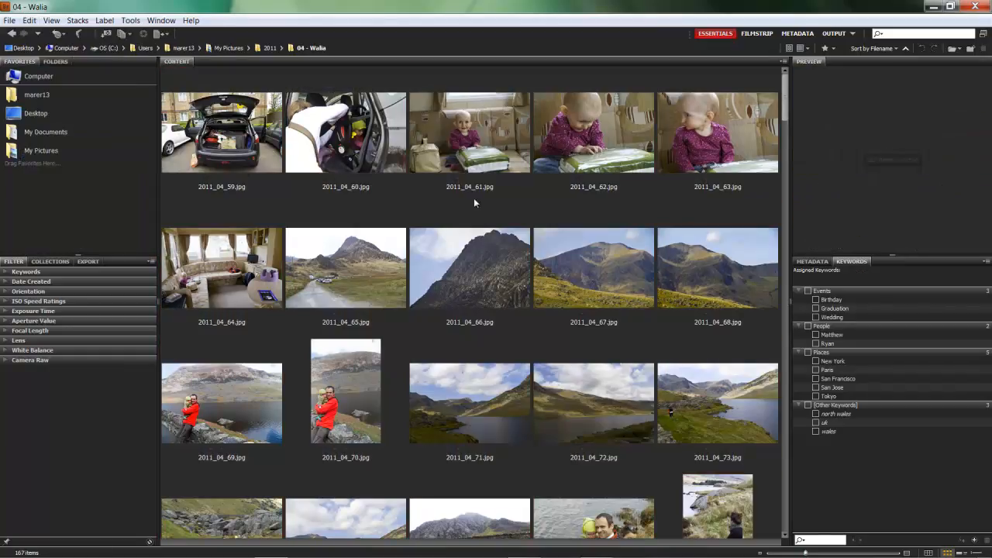
left_click(482, 271)
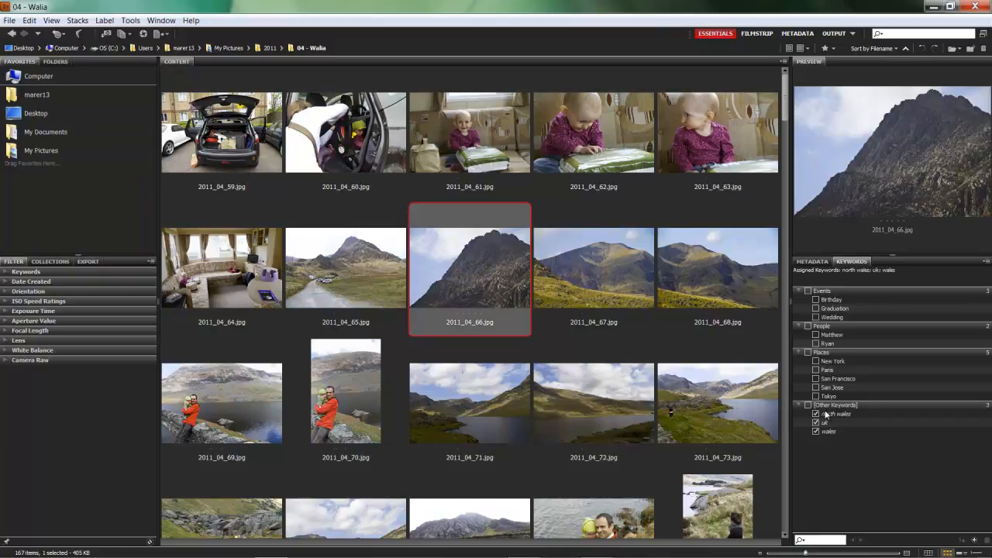
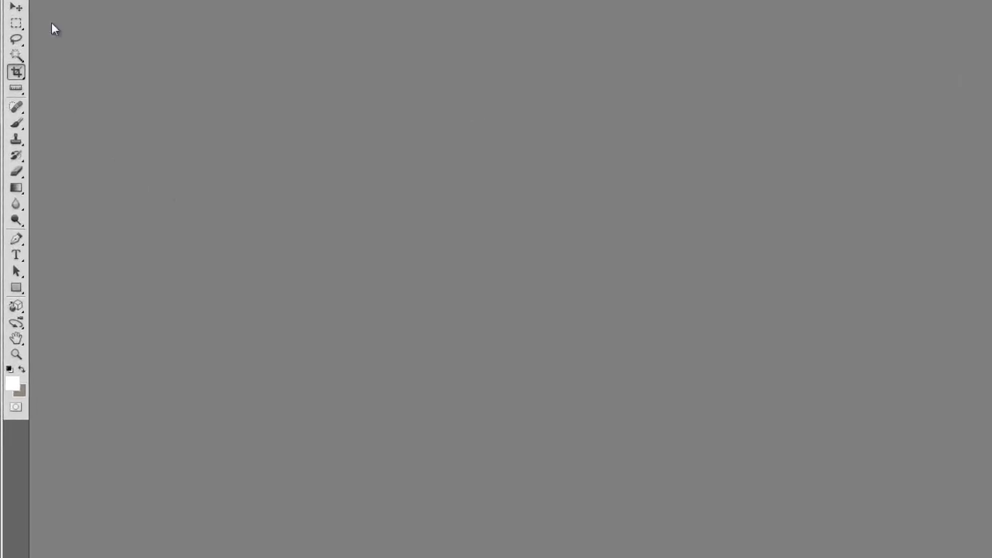
- Switch to Photoshop and open mainBckg from the Photoshop folder without updating its text layers
key("alt+f")
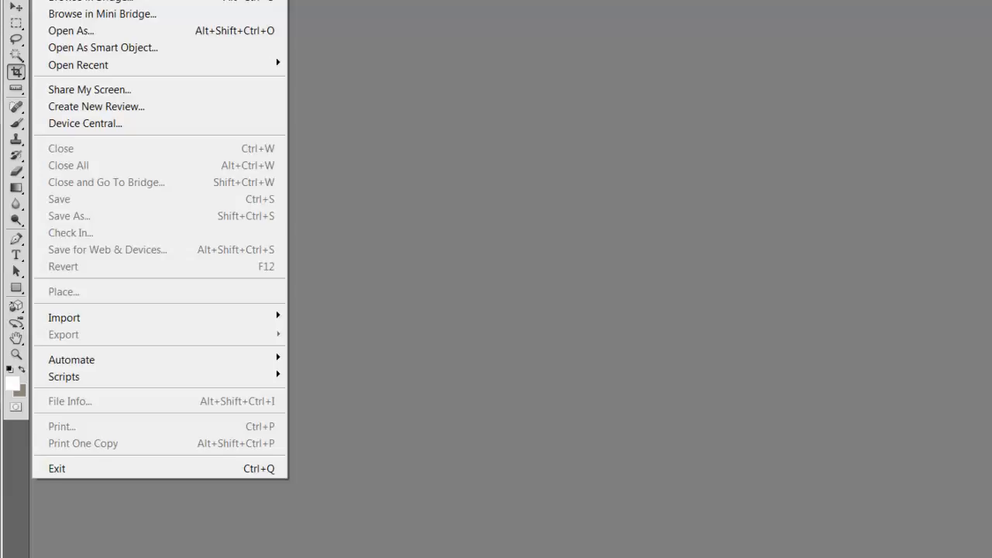
key("ctrl+o")
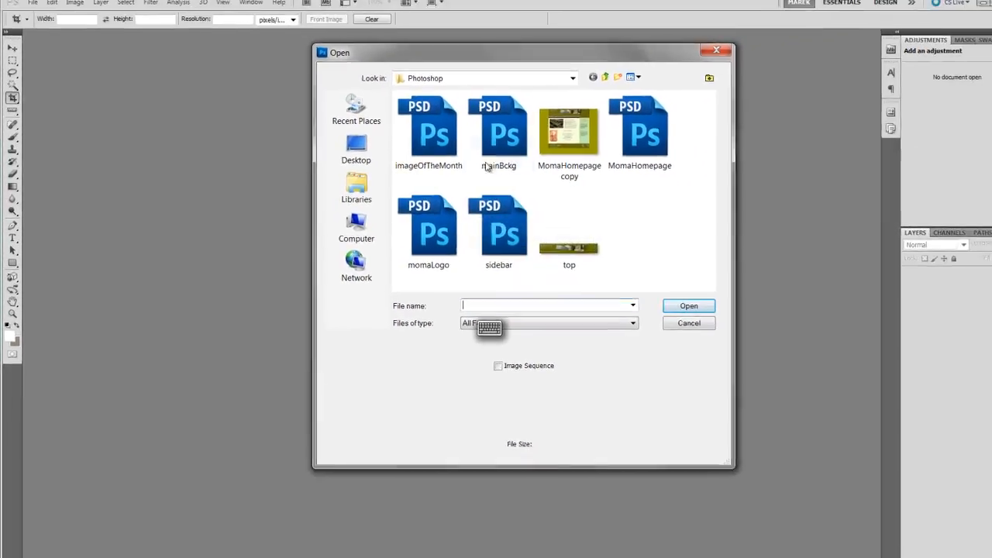
left_click(648, 151)
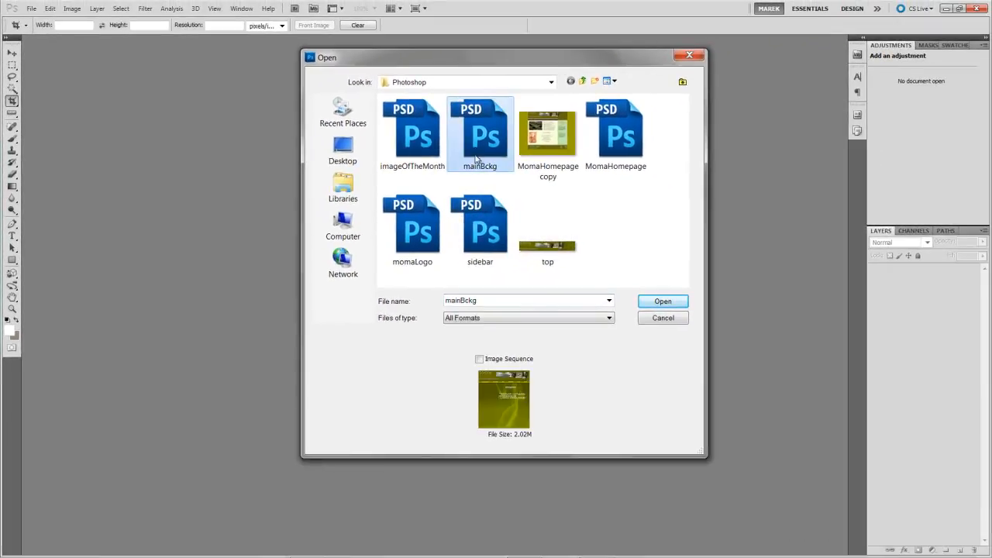
left_click(660, 302)
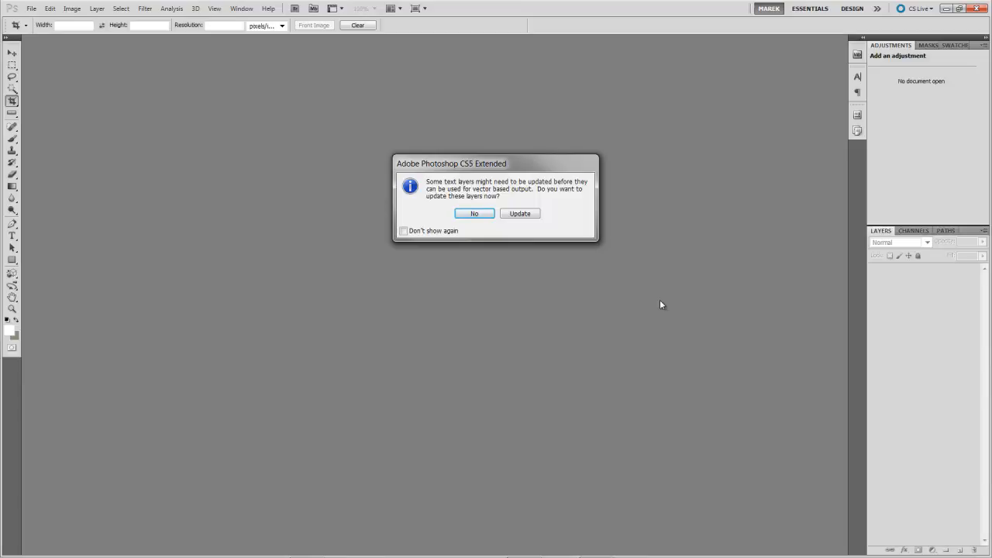
left_click(474, 214)
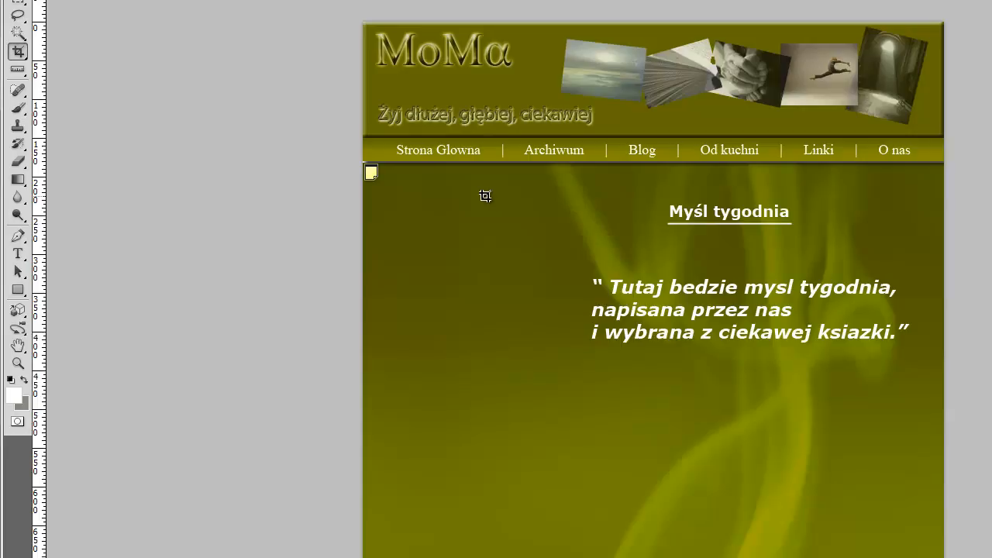
- Create slices around the Strona Glowna menu item, the separator beside it and the Archiwum item with the Slice tool
left_click(19, 53)
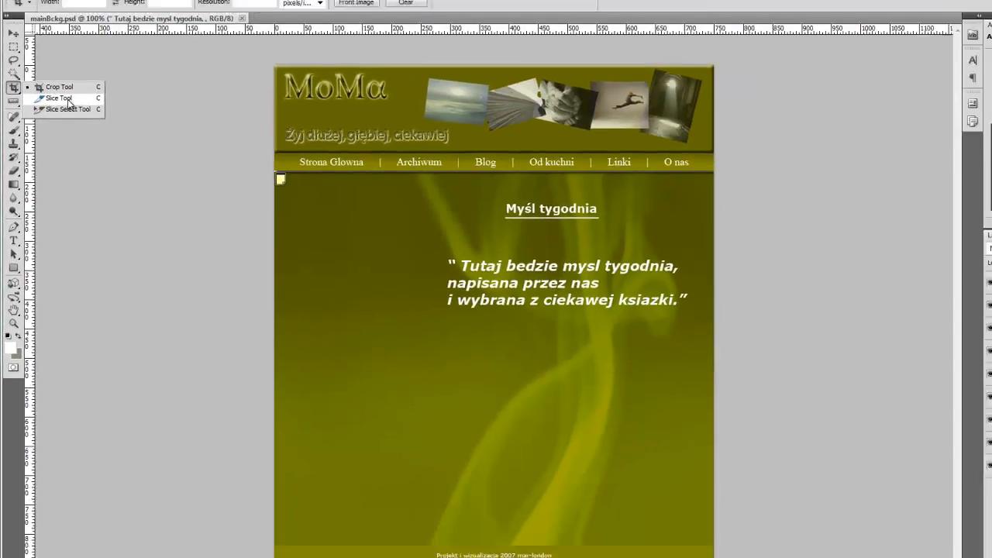
left_click(69, 102)
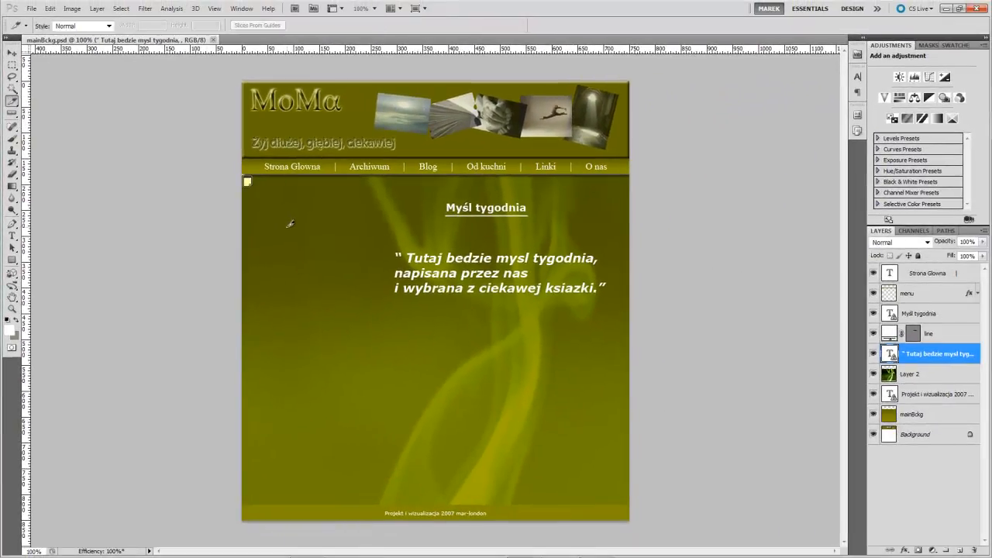
key("ctrl+plus")
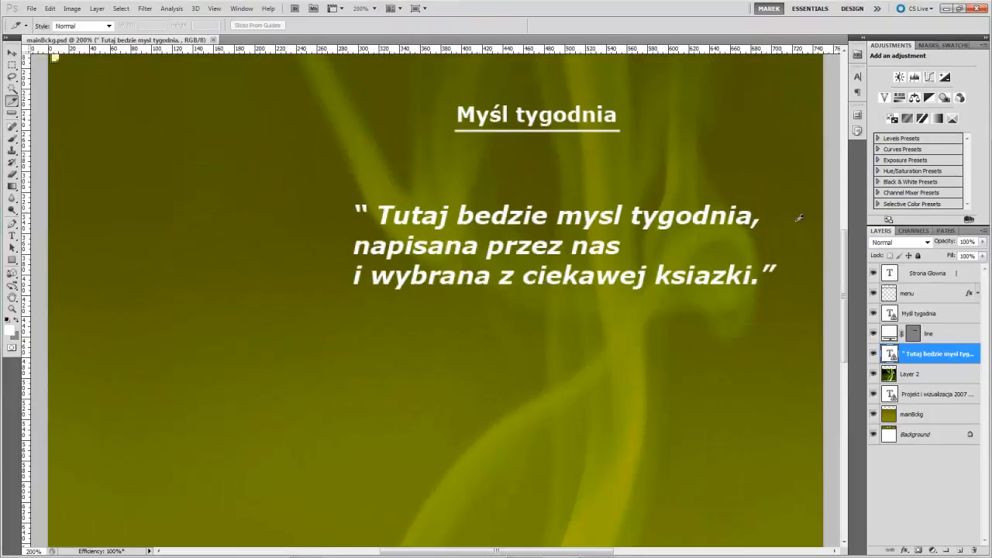
left_click_drag(843, 247, 842, 196)
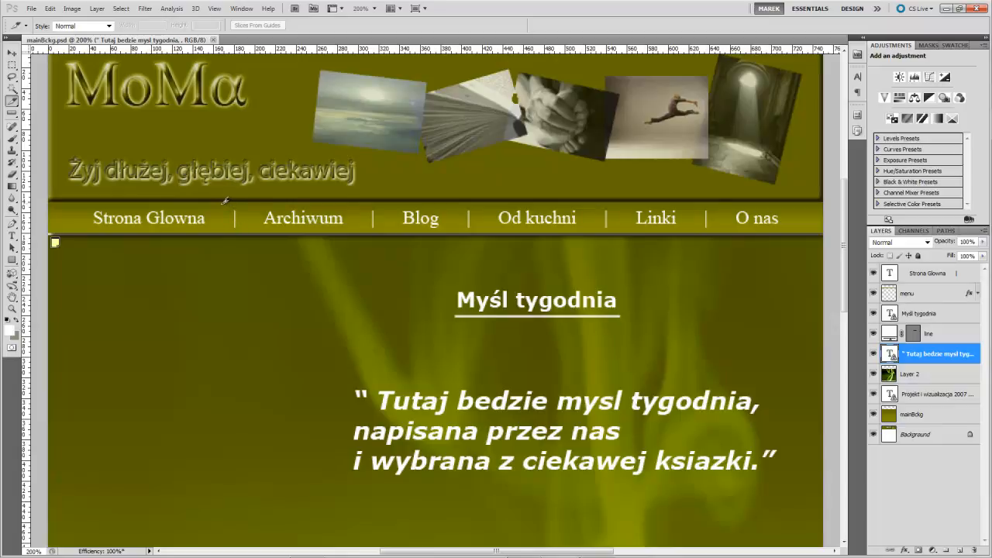
left_click_drag(225, 202, 75, 232)
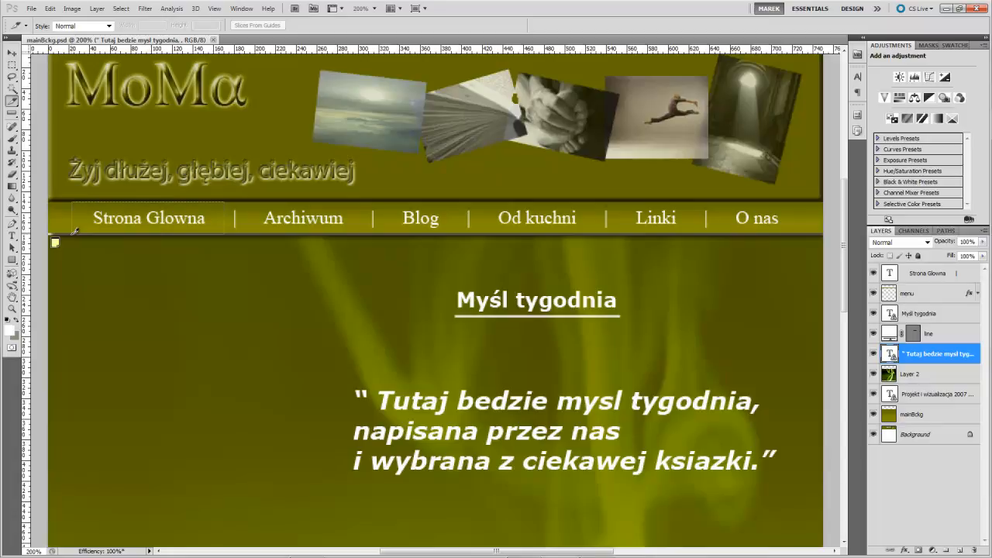
left_click_drag(75, 231, 76, 231)
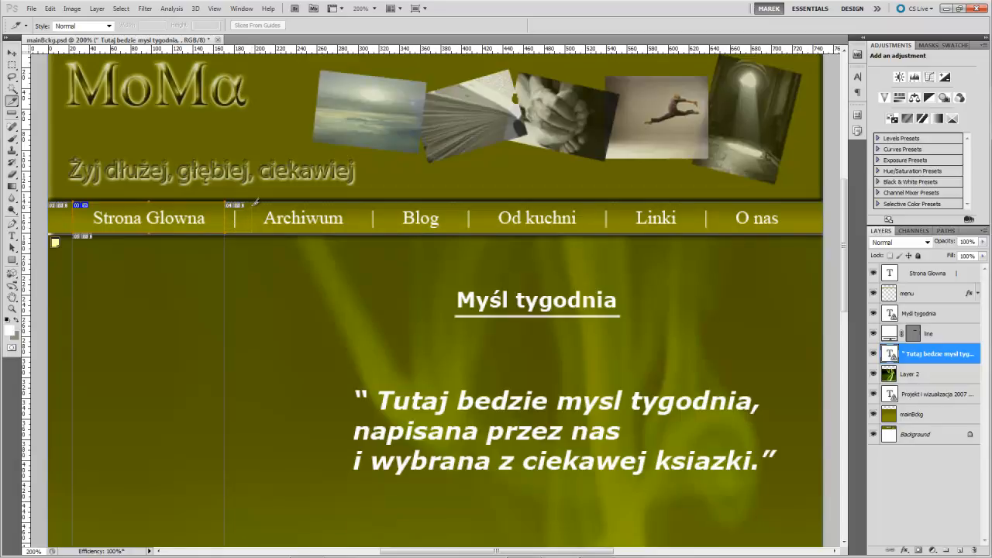
left_click_drag(252, 204, 251, 203)
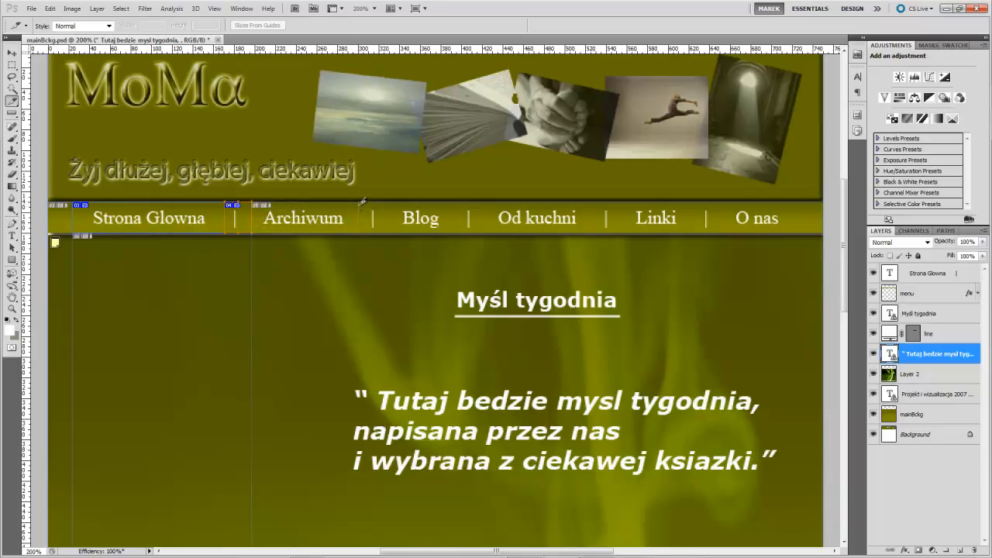
left_click_drag(359, 204, 359, 202)
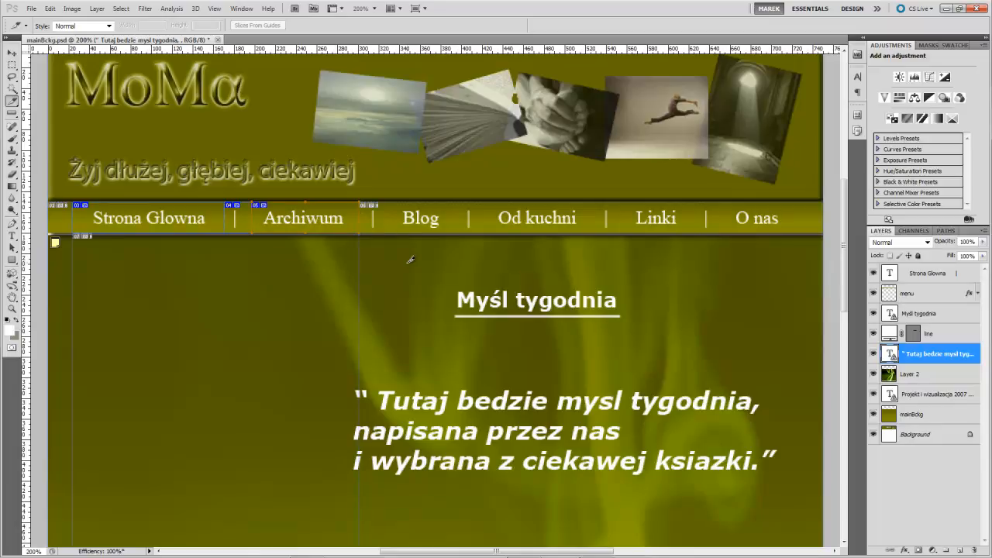
- Start Save for Web & Devices and reduce the Strona Glowna slice's PNG-8 palette to 128 colors
left_click(31, 8)
left_click(104, 232)
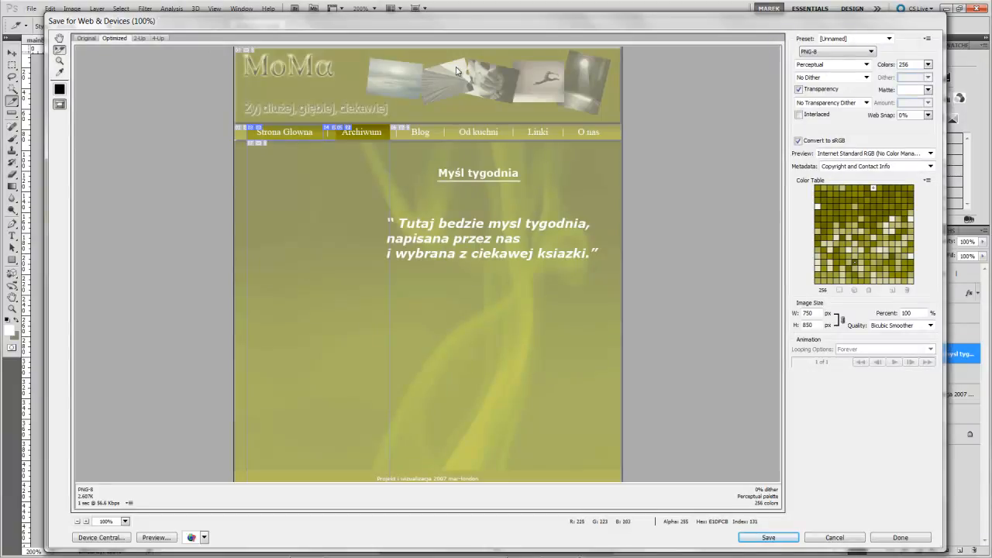
left_click_drag(415, 26, 397, 27)
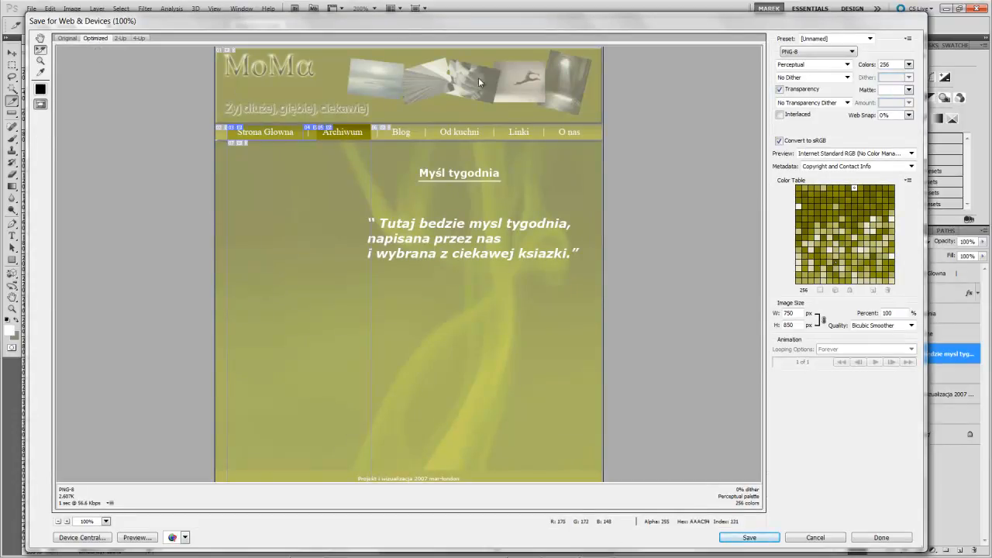
left_click(269, 138)
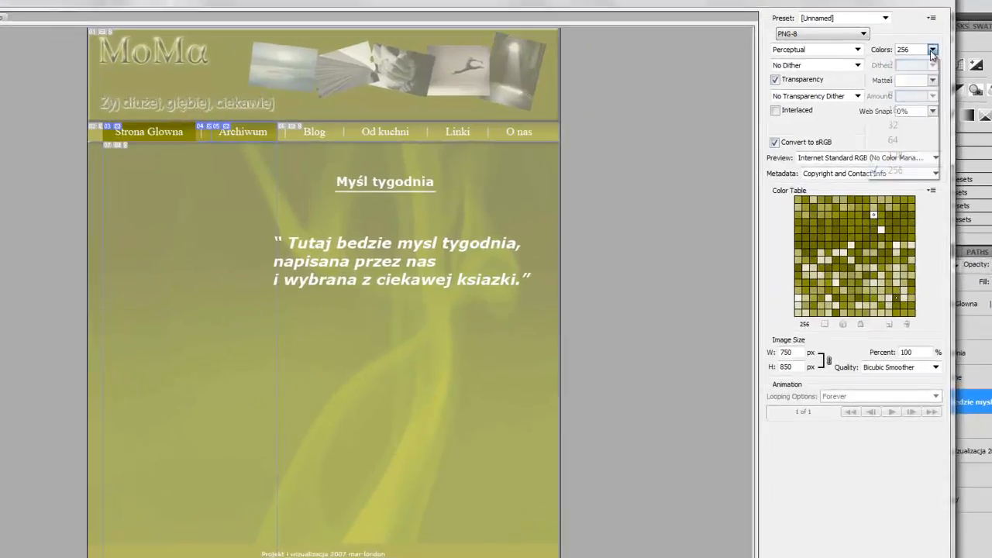
left_click(909, 64)
left_click(924, 160)
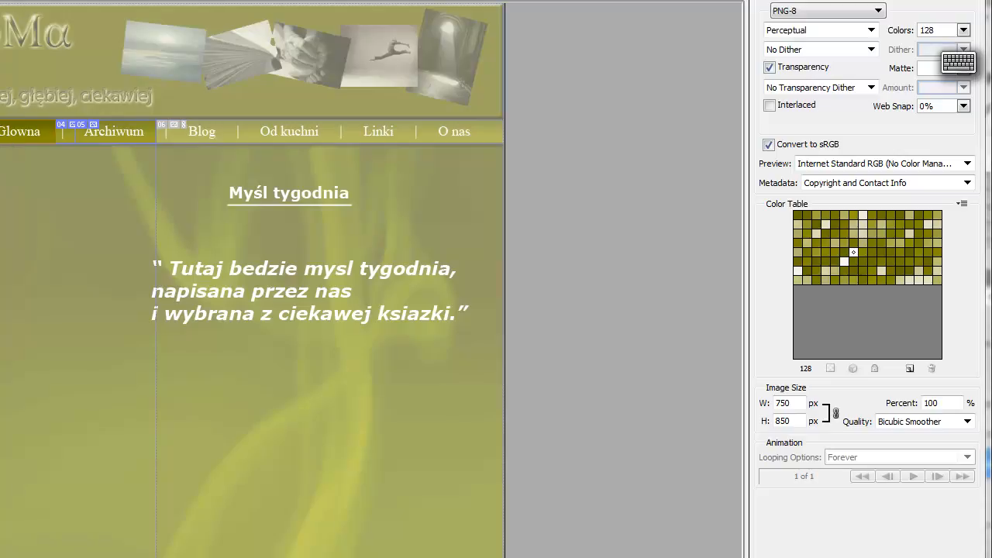
- Set the slice of the separator between Strona Glowna and Archiwum to 128 colors
left_click(65, 135)
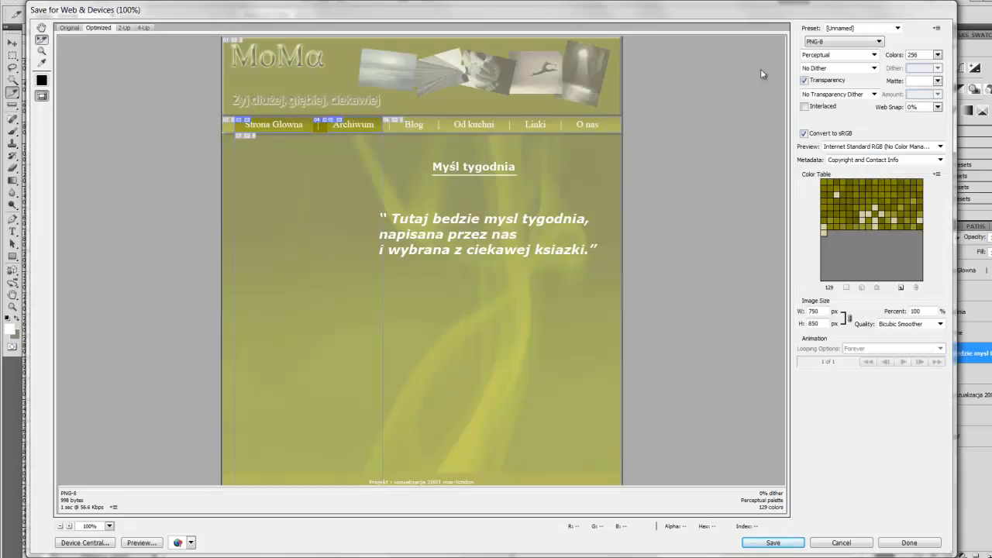
left_click(938, 54)
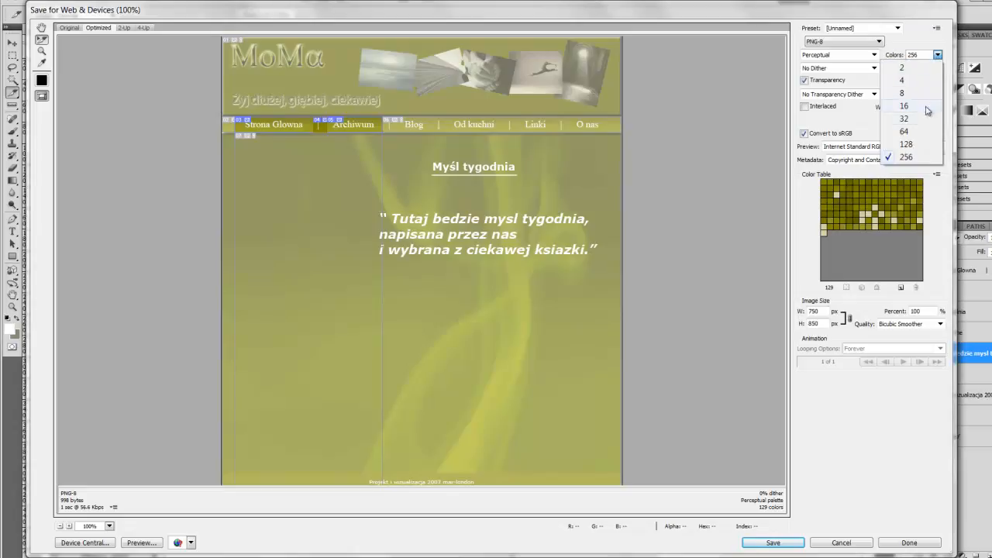
left_click(907, 145)
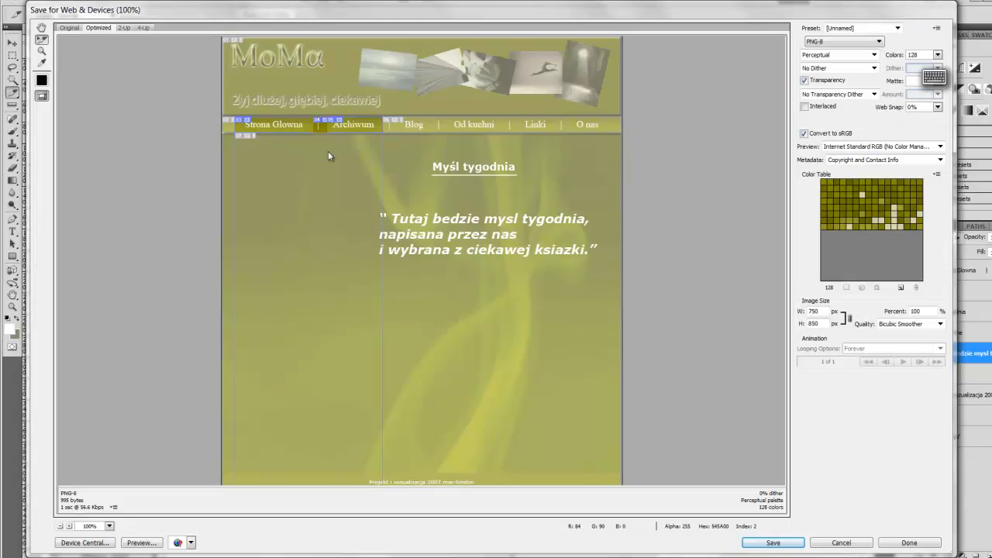
- Set the Archiwum slice to 128 colors
left_click(359, 130)
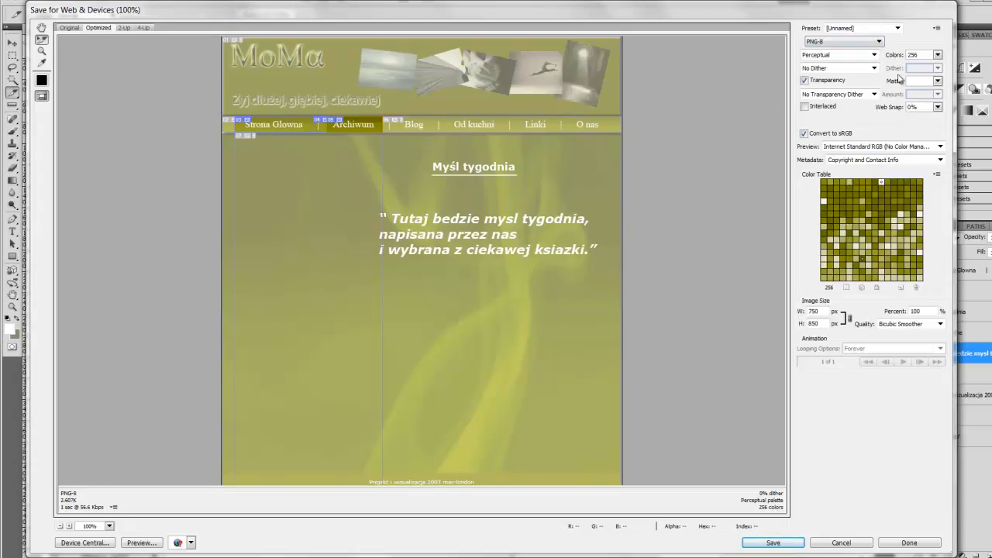
left_click(937, 54)
left_click(909, 145)
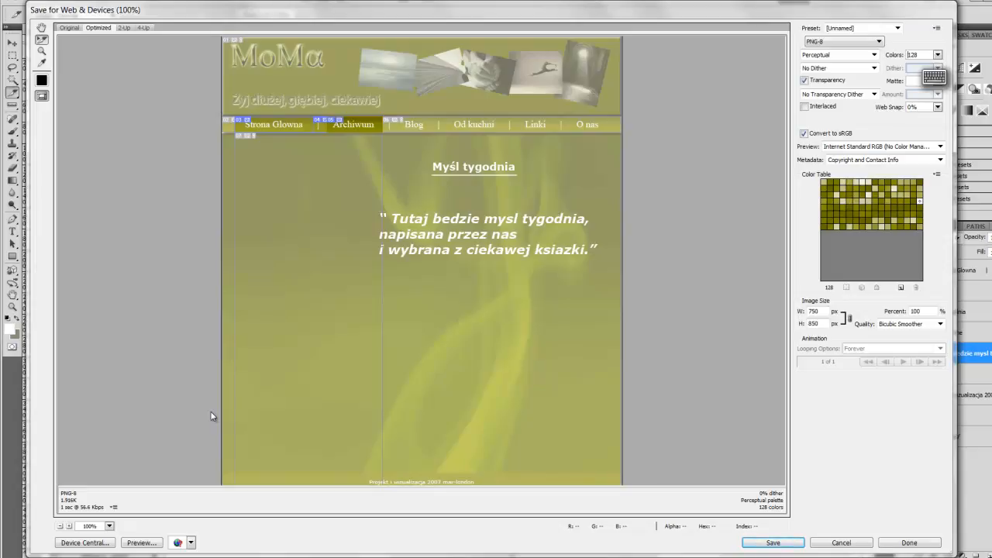
left_click(284, 126, "shift")
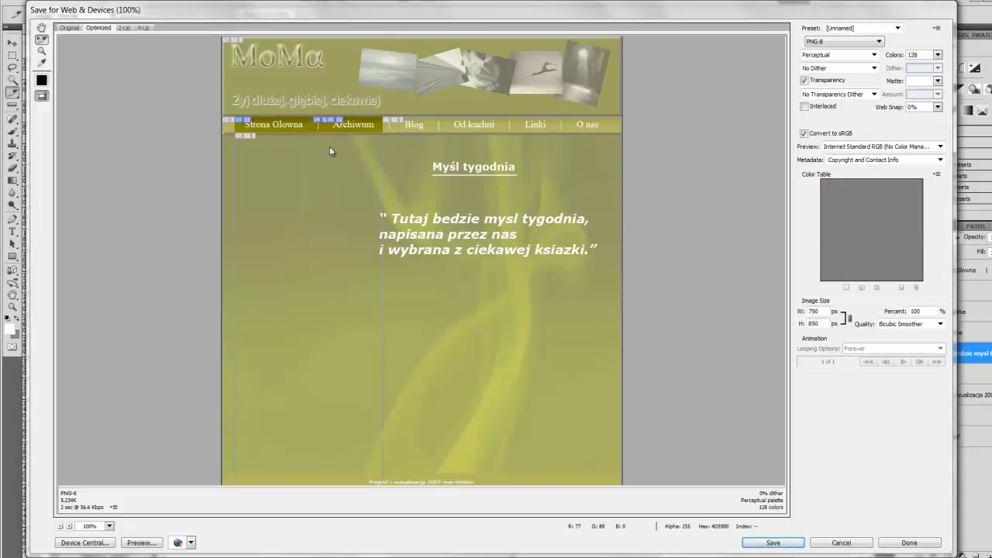
left_click(301, 156, "shift")
left_click_drag(221, 93, 437, 231)
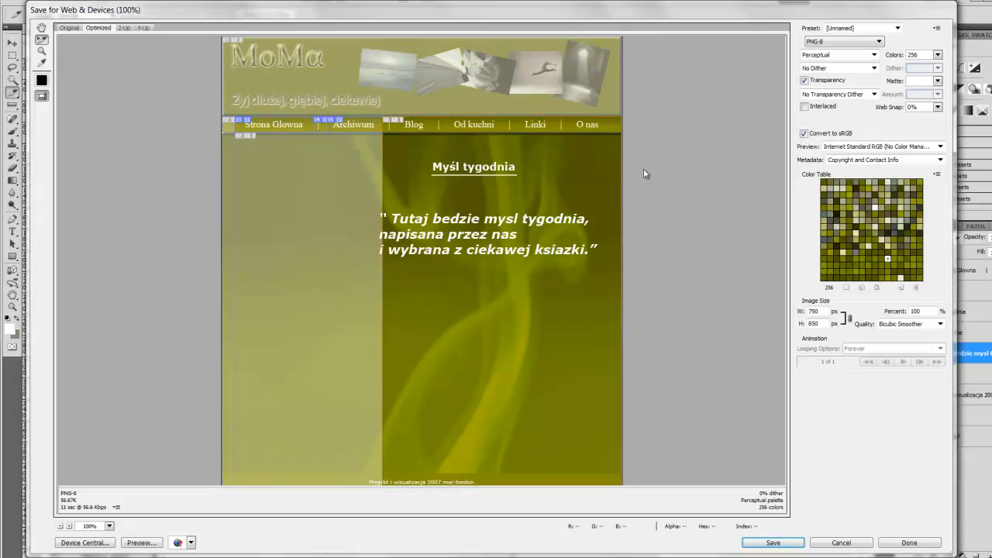
- Select the Strona Glowna, separator and Archiwum slices together and start saving the optimized output
left_click(277, 124)
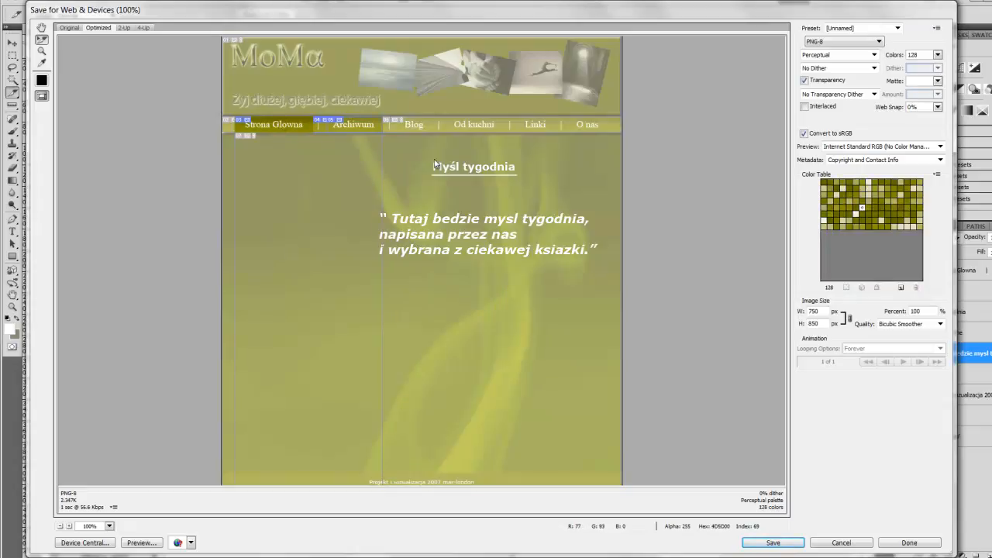
left_click(326, 124, "shift")
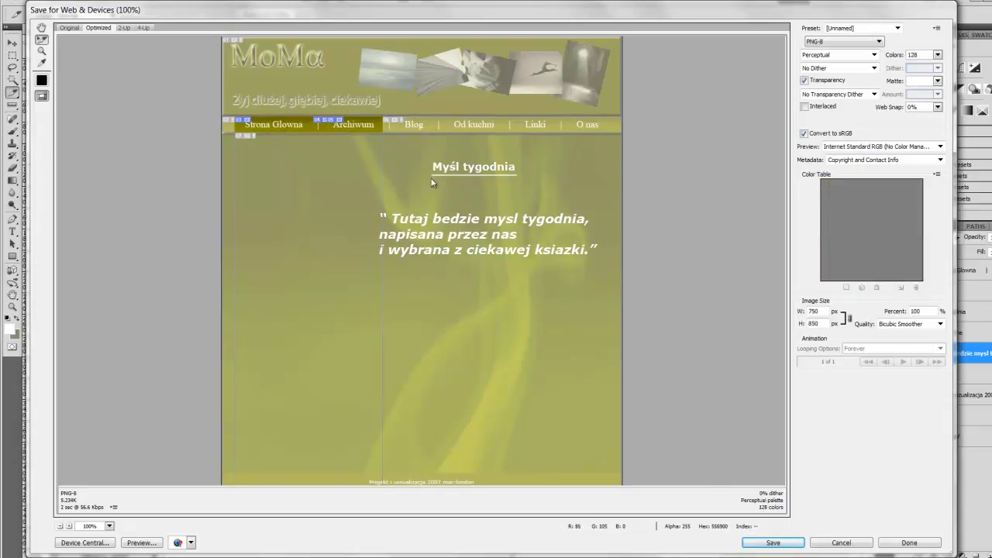
left_click(774, 543)
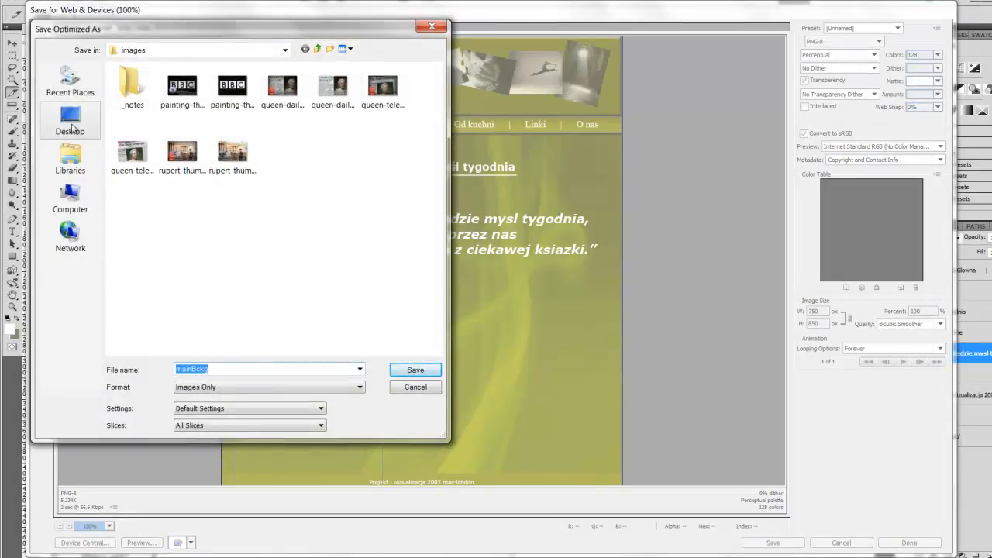
- Save only the selected slices to the Desktop with the base name mainBckg and the Images Only format
left_click(75, 130)
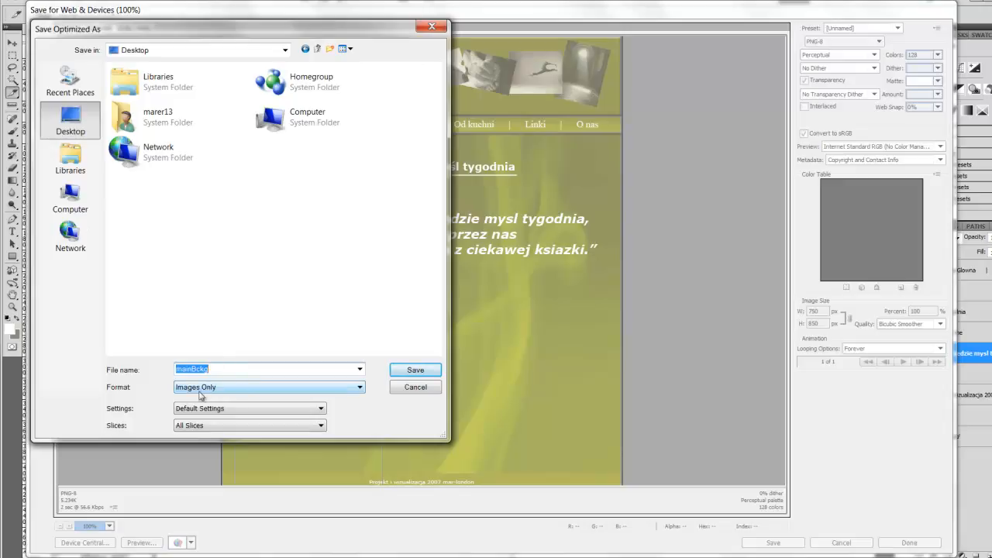
left_click(360, 387)
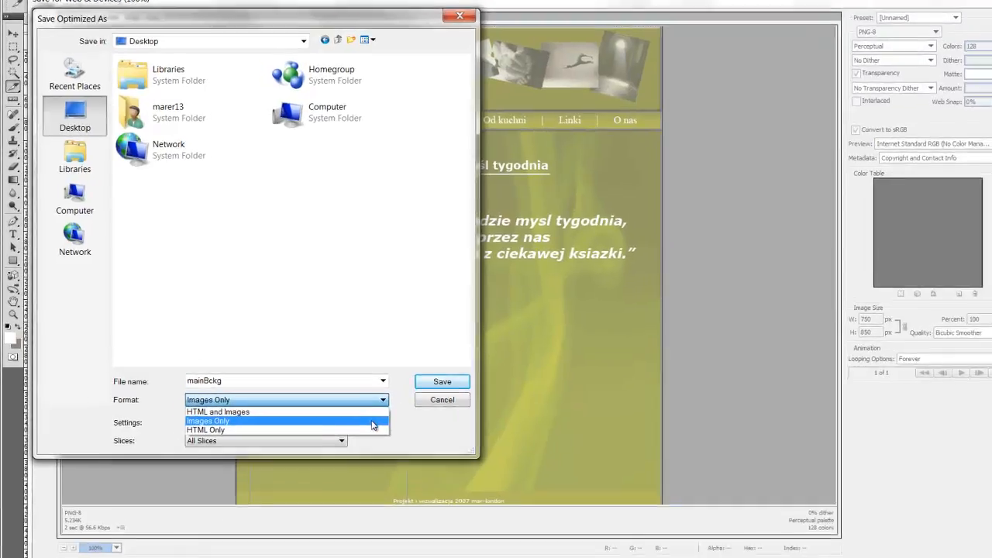
left_click(538, 496)
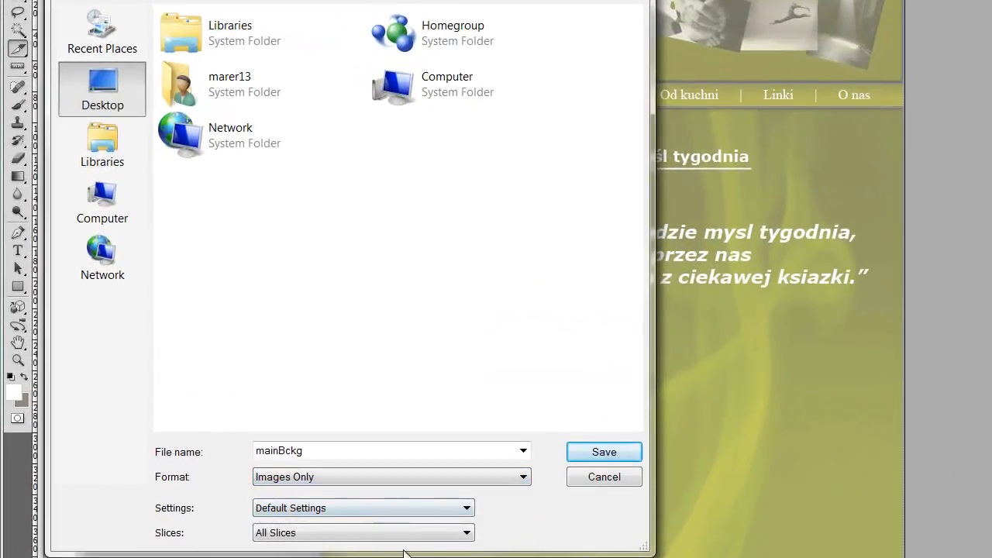
left_click(465, 534)
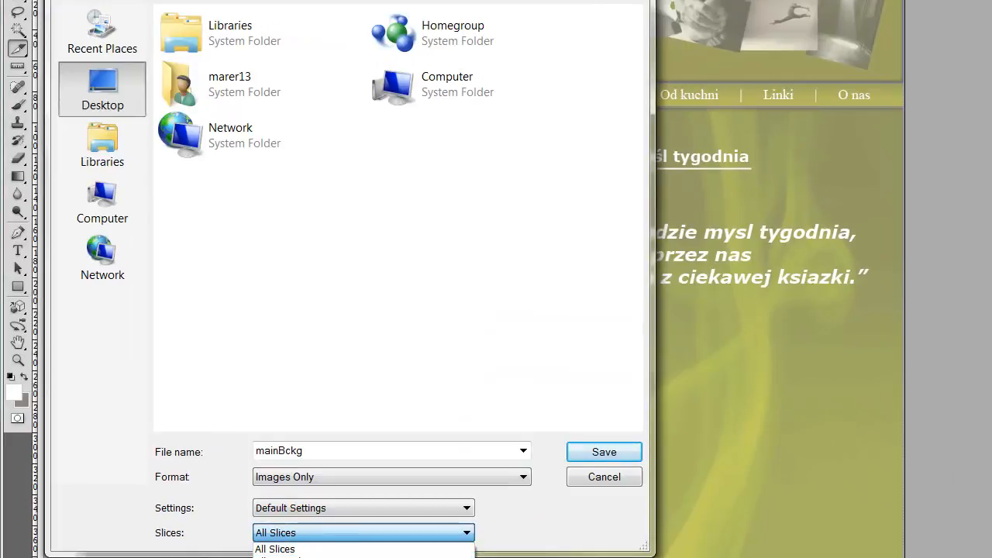
left_click(289, 557)
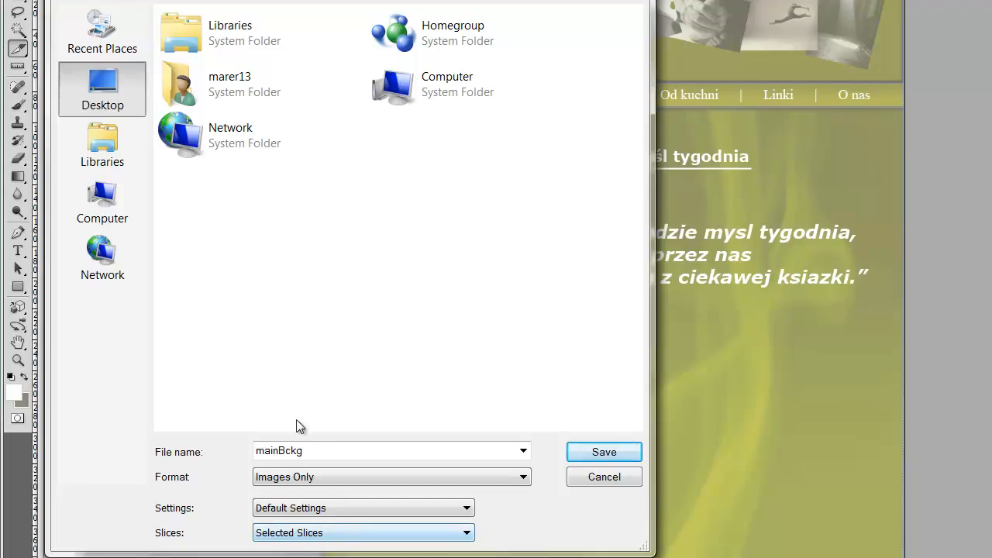
left_click_drag(324, 447, 207, 449)
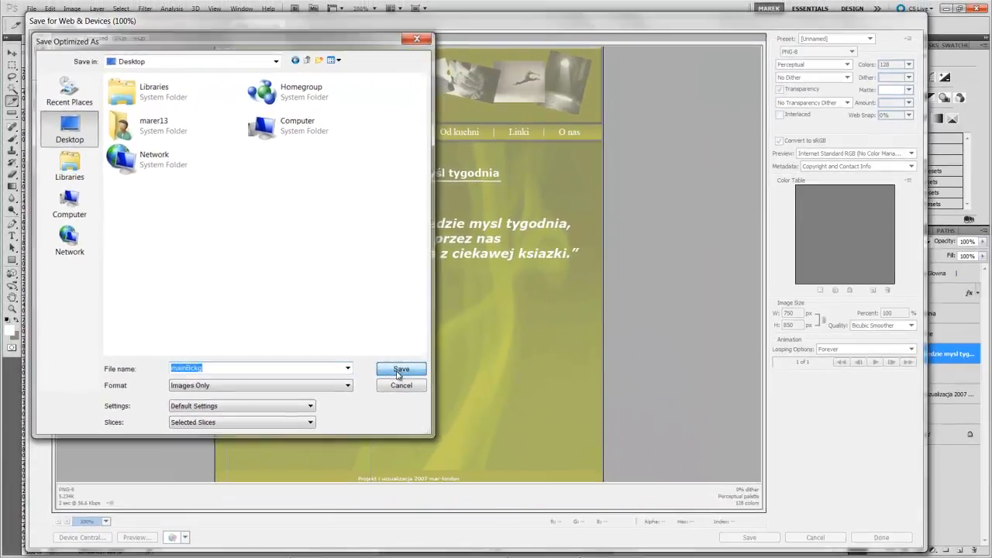
left_click(400, 370)
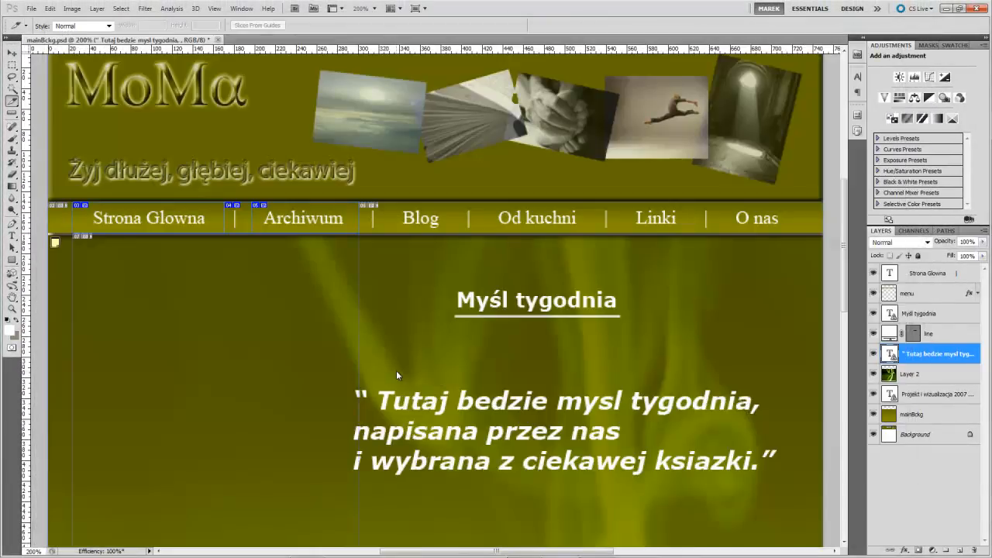
- Switch to the Windows desktop, move the images folder to the middle, and open it to inspect the exported slices, including mainBckg_03
left_click(946, 9)
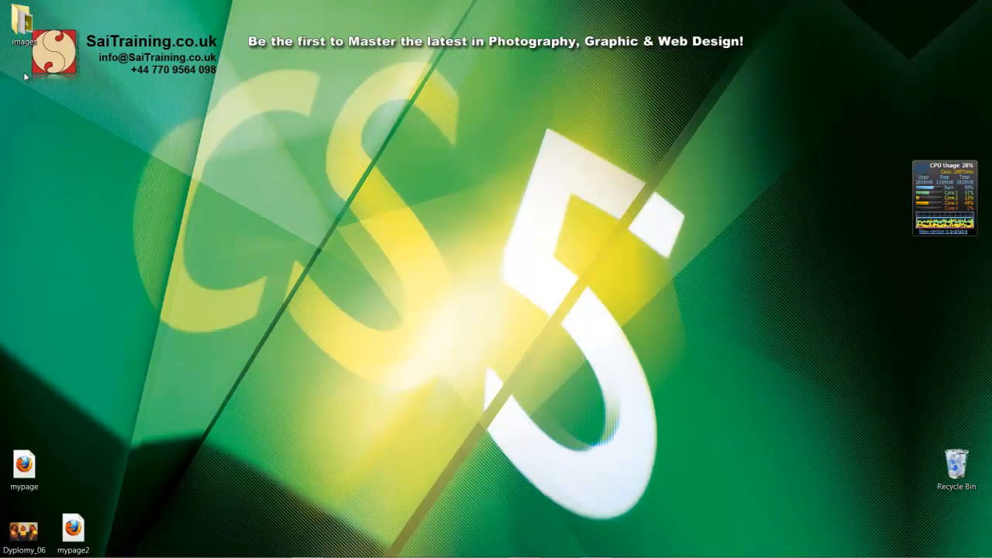
left_click_drag(22, 23, 413, 275)
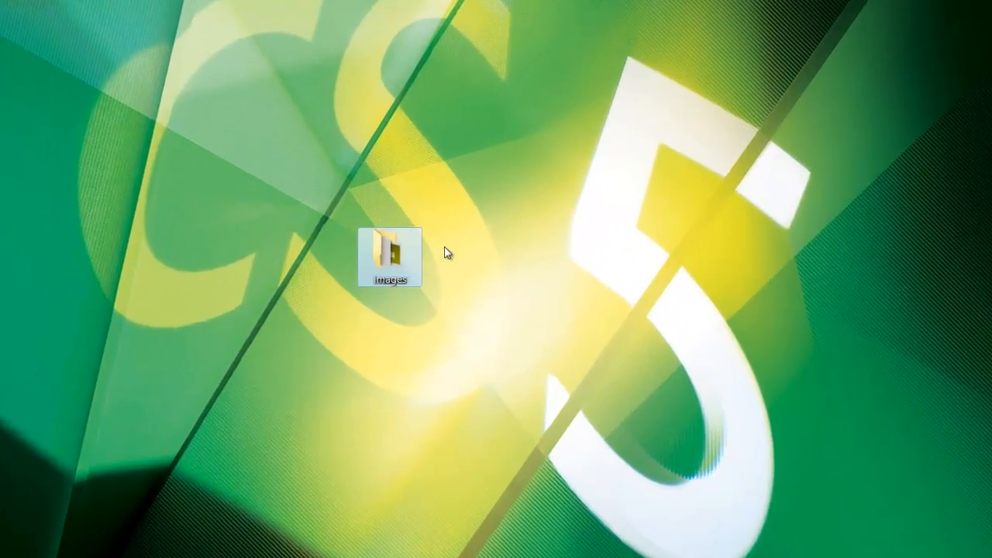
double_click(380, 254)
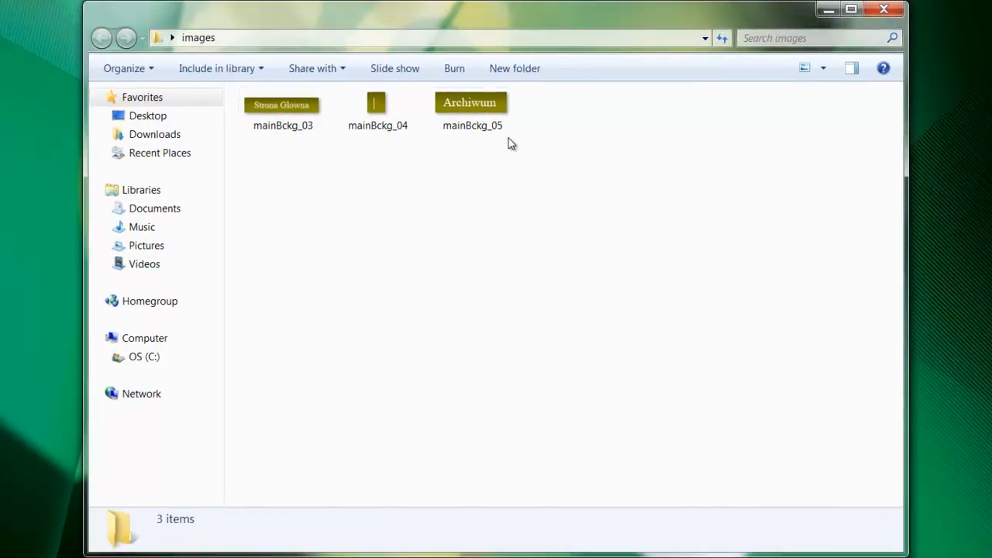
left_click(288, 110)
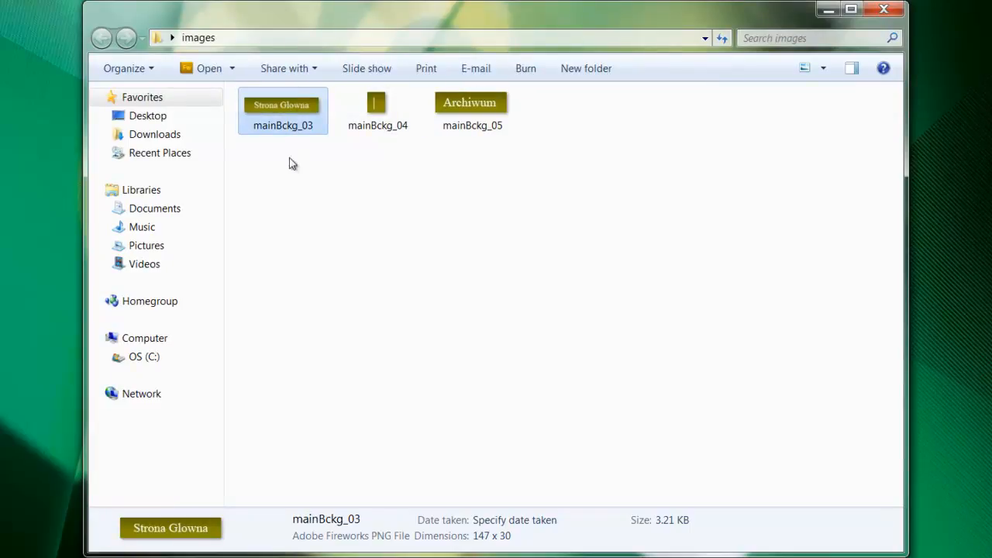